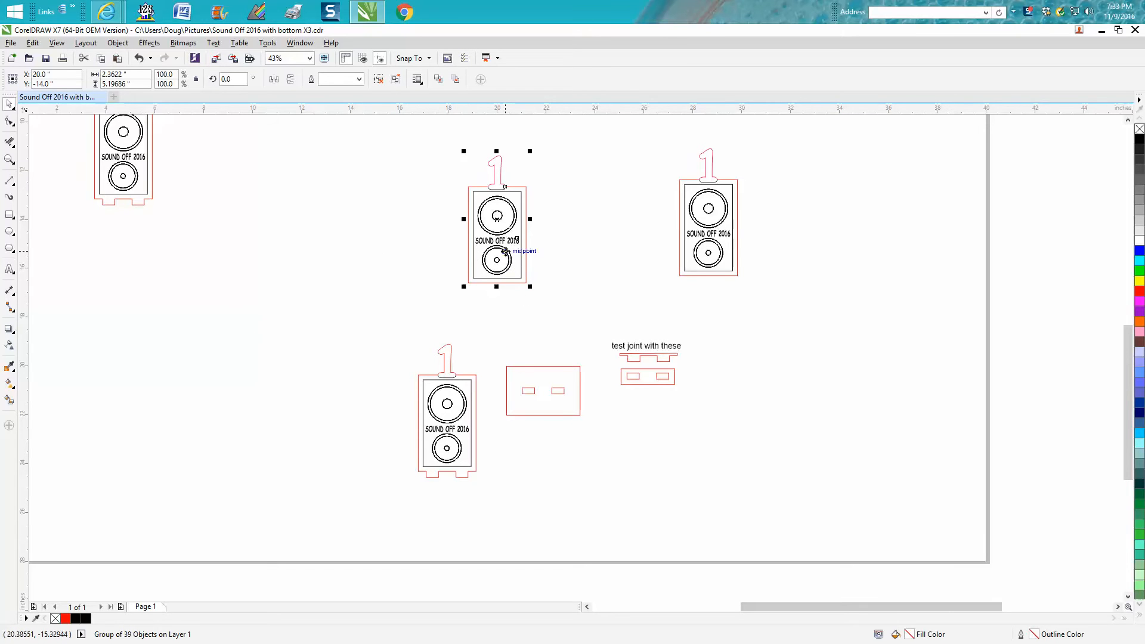
- Move the centred speaker design beside the other one, and check its size and that of the slotted base plate
{"action": "left_click_drag", "start_coordinate": [498, 241], "coordinate": [612, 244]}
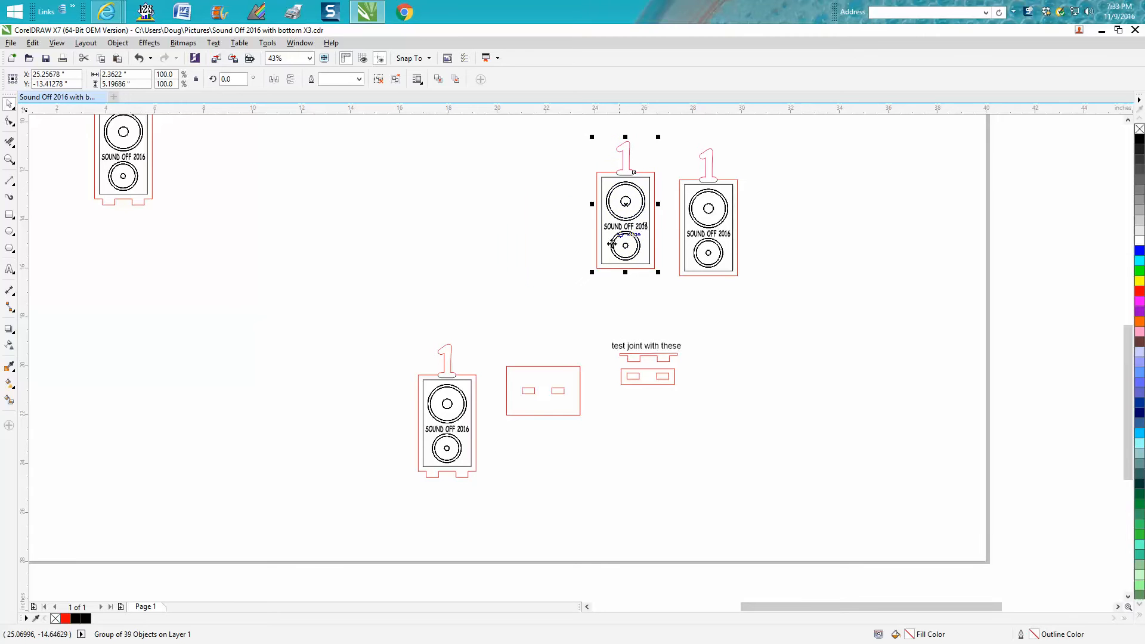
{"action": "left_click", "coordinate": [554, 368]}
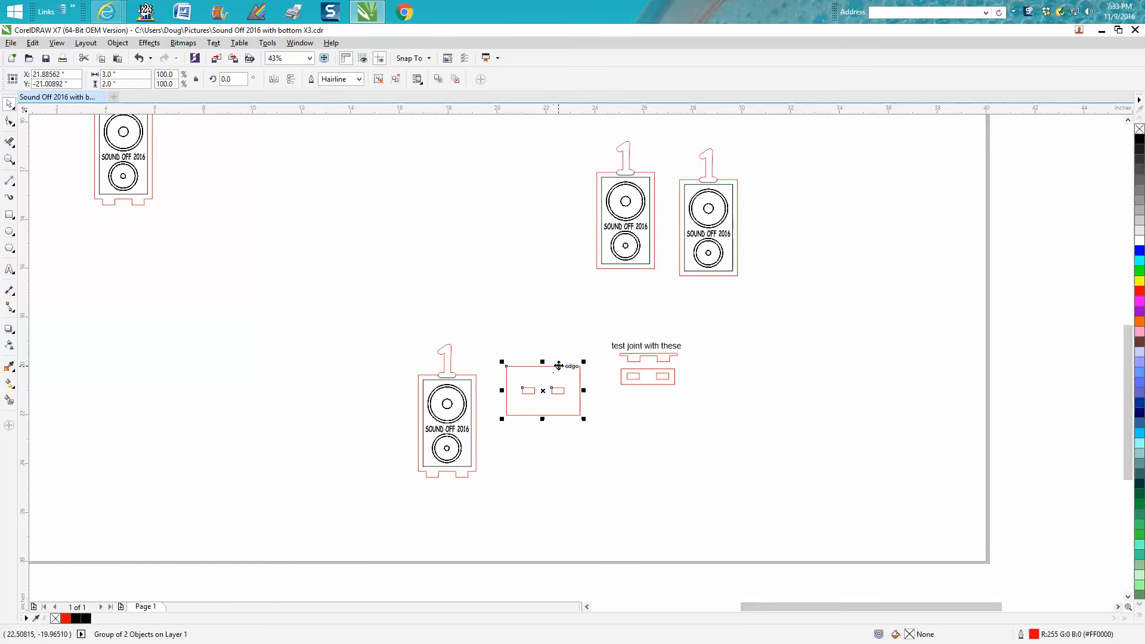
{"action": "left_click", "coordinate": [600, 190]}
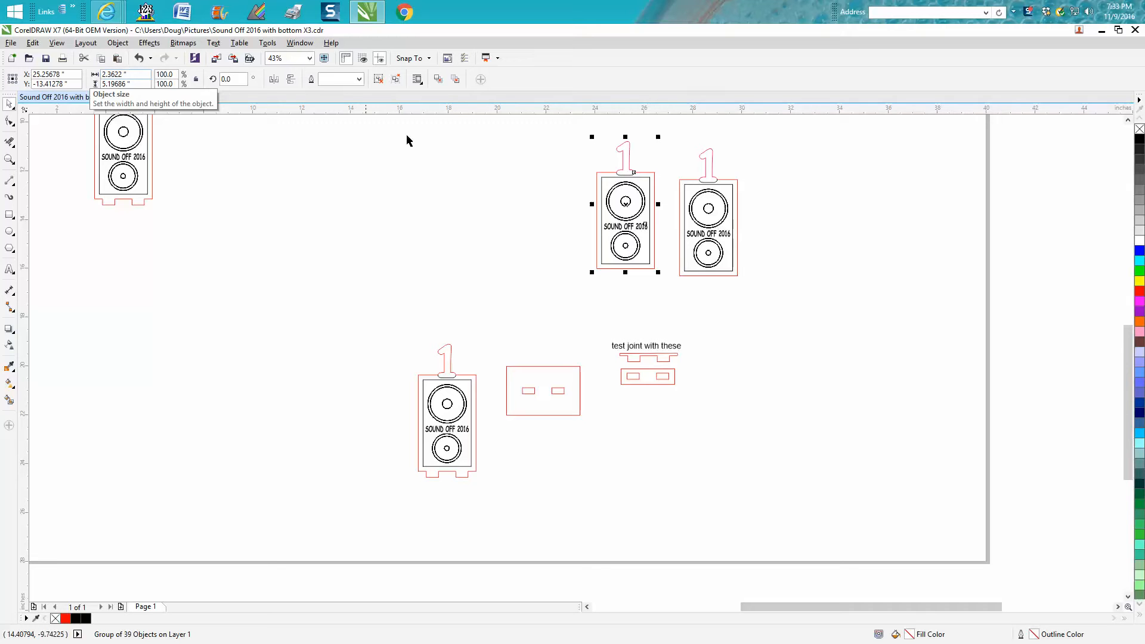
{"action": "left_click", "coordinate": [559, 368]}
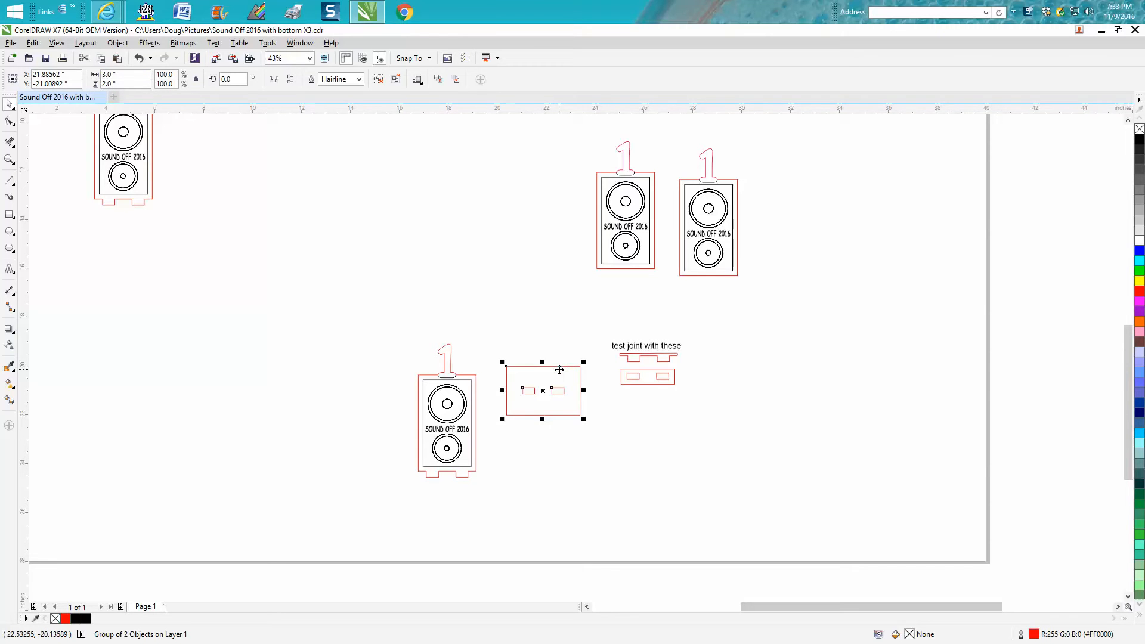
- Draw a rectangle above the existing parts, set it to 3 by 2 inches and centre it on the page
{"action": "key", "text": "F6"}
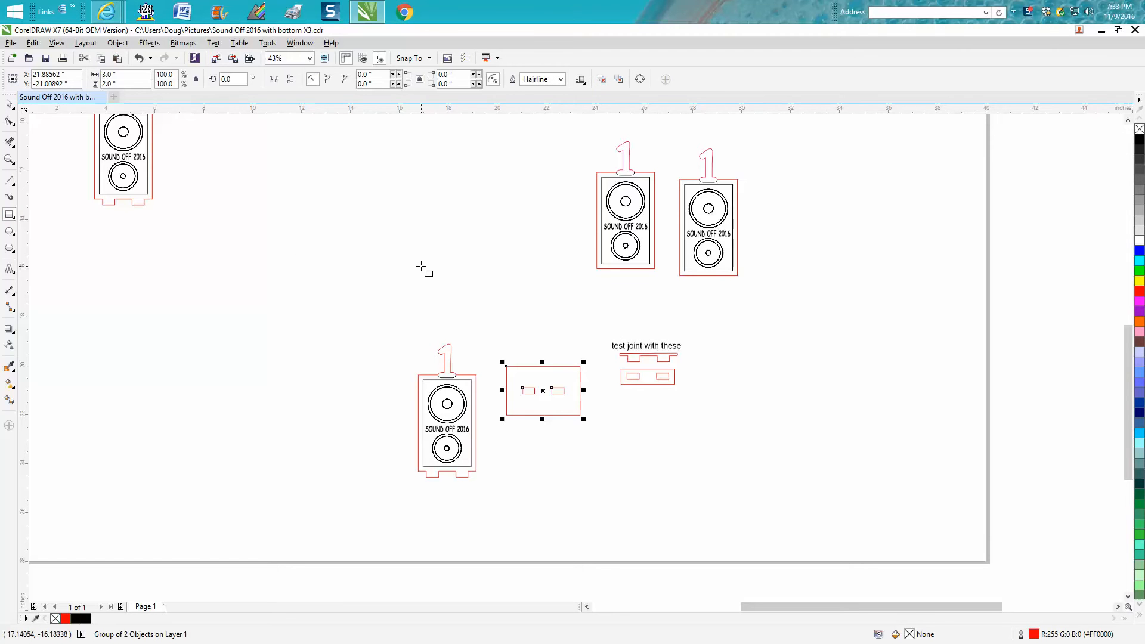
{"action": "left_click_drag", "start_coordinate": [443, 265], "coordinate": [540, 316]}
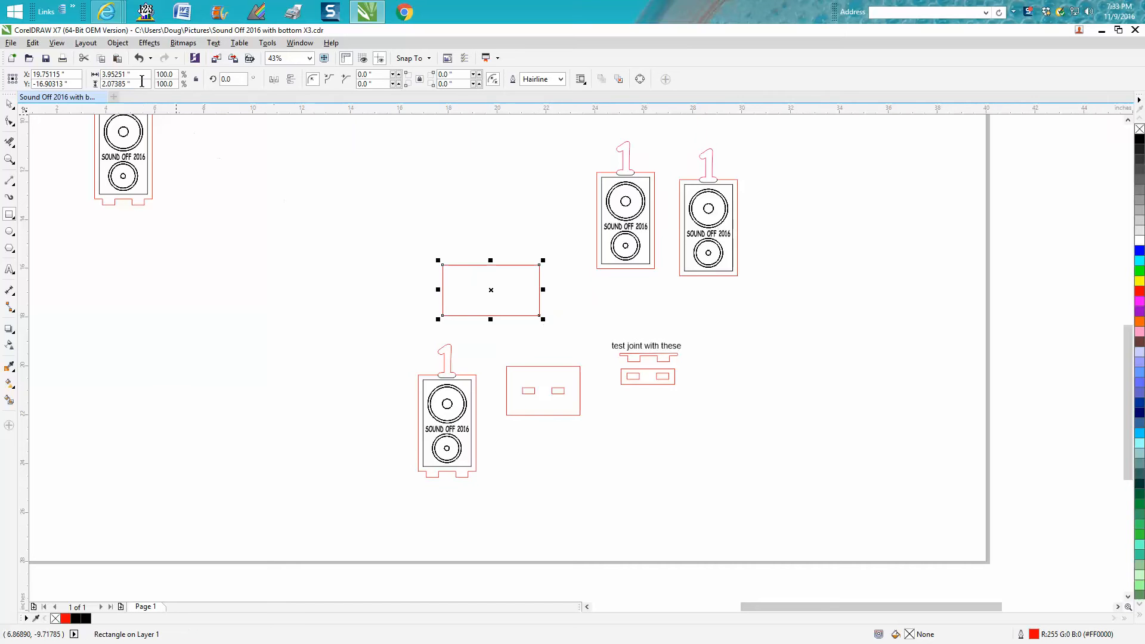
{"action": "double_click", "coordinate": [124, 74]}
{"action": "type", "text": "3"}
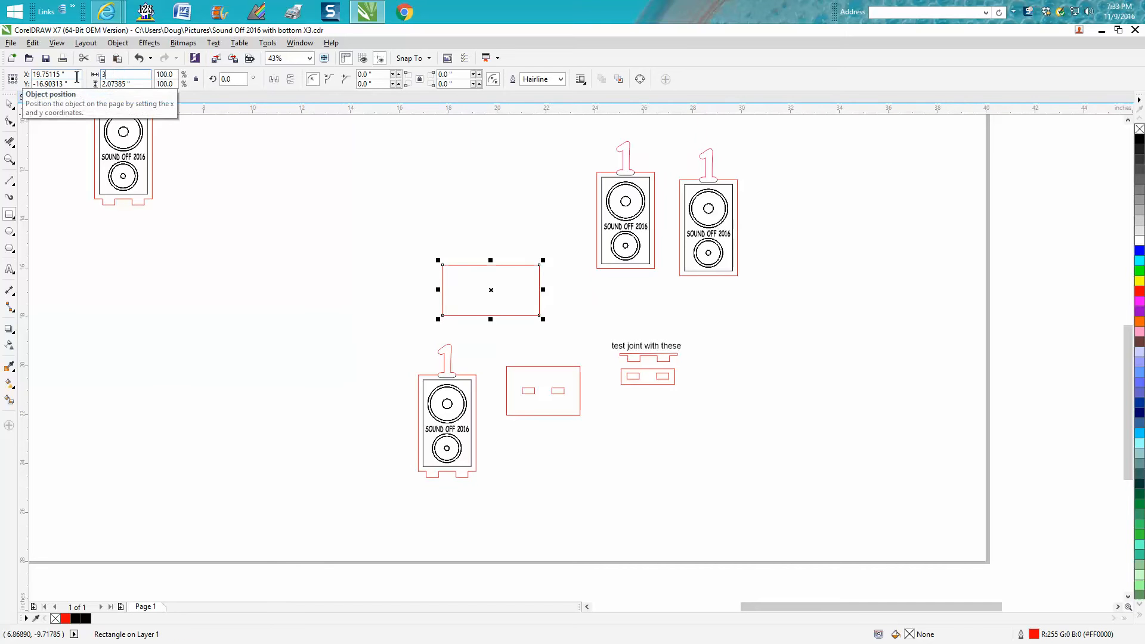
{"action": "key", "text": "Tab"}
{"action": "type", "text": "2"}
{"action": "key", "text": "Return"}
{"action": "key", "text": "p"}
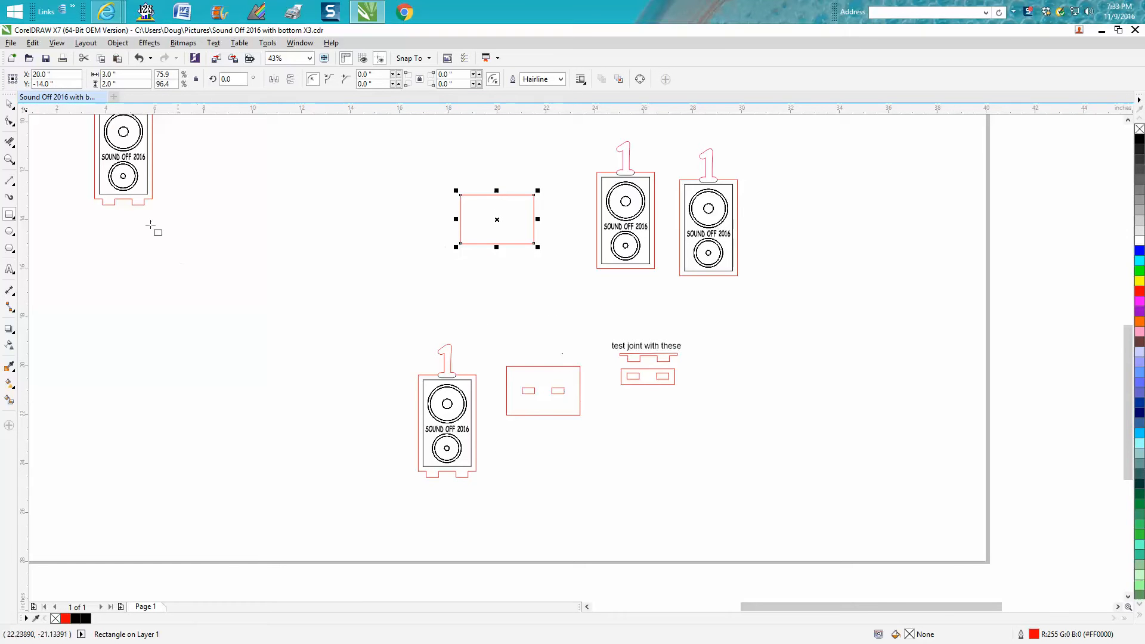
- Draw a small slot rectangle beside the base rectangle and set it to 0.5 inch wide by 0.25 inch high
{"action": "left_click", "coordinate": [10, 105]}
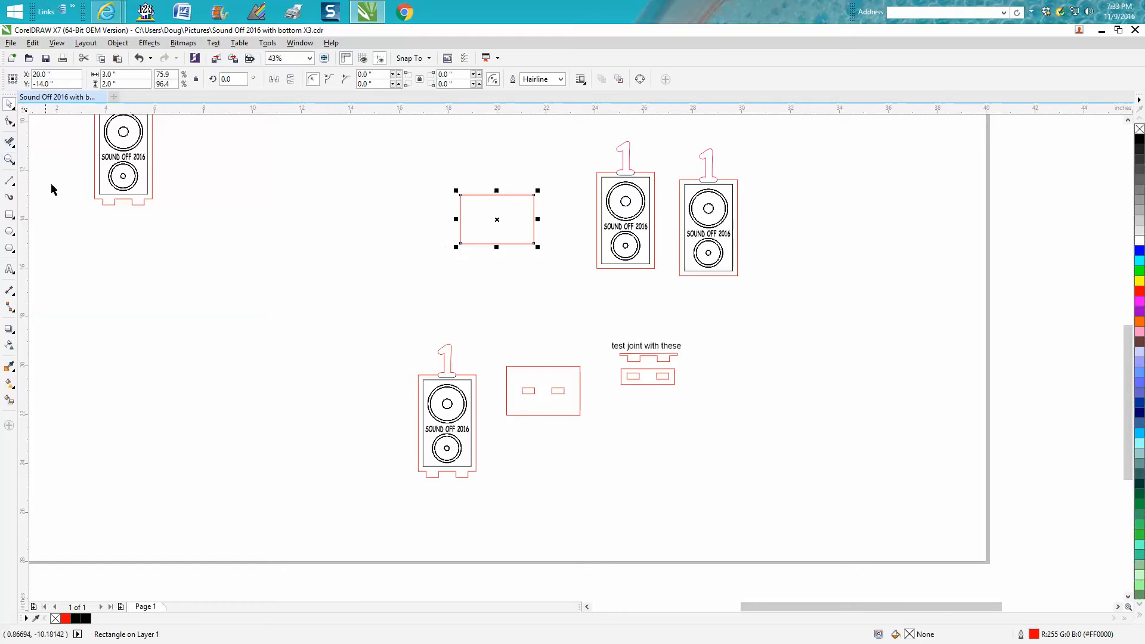
{"action": "left_click", "coordinate": [10, 159]}
{"action": "left_click_drag", "start_coordinate": [427, 185], "coordinate": [568, 276]}
{"action": "scroll", "coordinate": [217, 214], "scroll_direction": "down", "scroll_amount": 3}
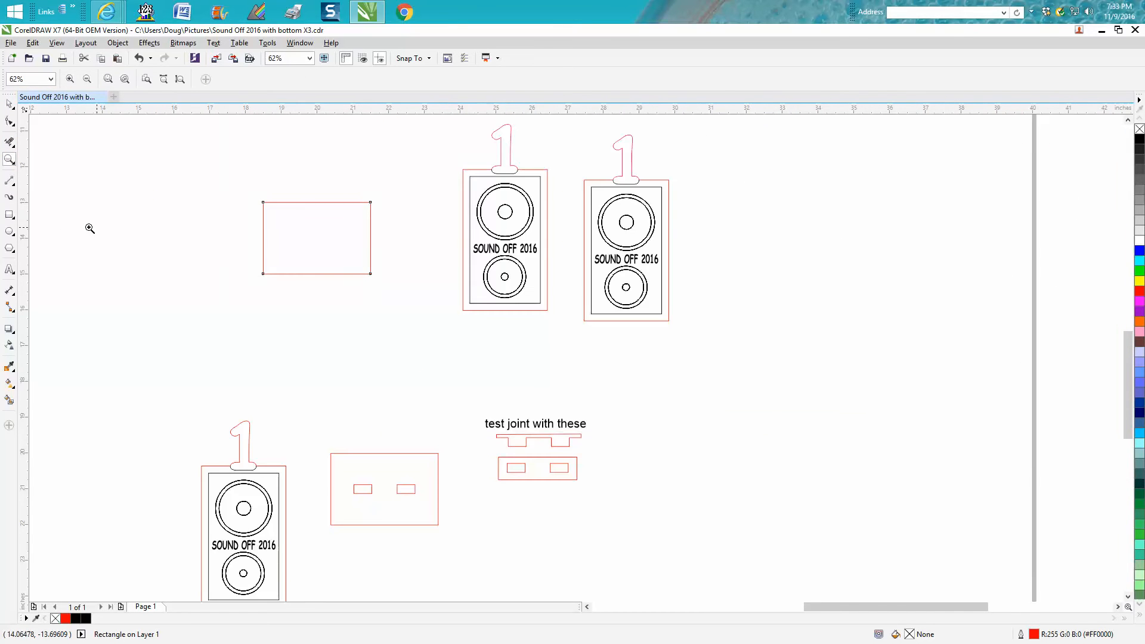
{"action": "left_click", "coordinate": [8, 217]}
{"action": "left_click_drag", "start_coordinate": [201, 224], "coordinate": [220, 235]}
{"action": "left_click_drag", "start_coordinate": [133, 85], "coordinate": [77, 83]}
{"action": "type", "text": ".25"}
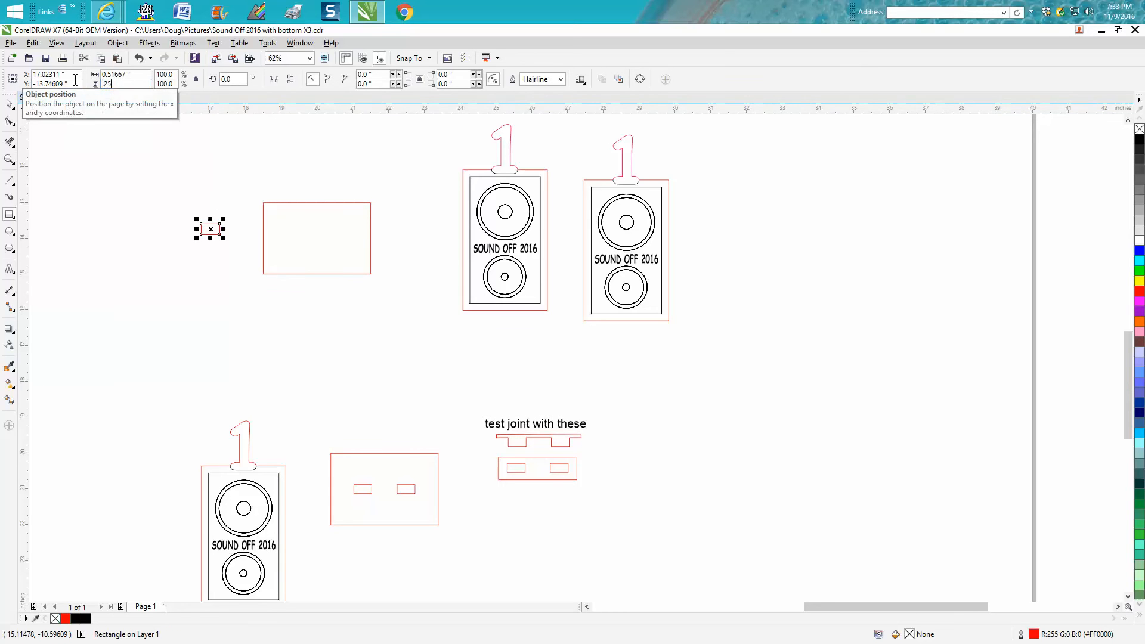
{"action": "left_click_drag", "start_coordinate": [137, 72], "coordinate": [43, 70]}
{"action": "type", "text": ".5"}
{"action": "key", "text": "Return"}
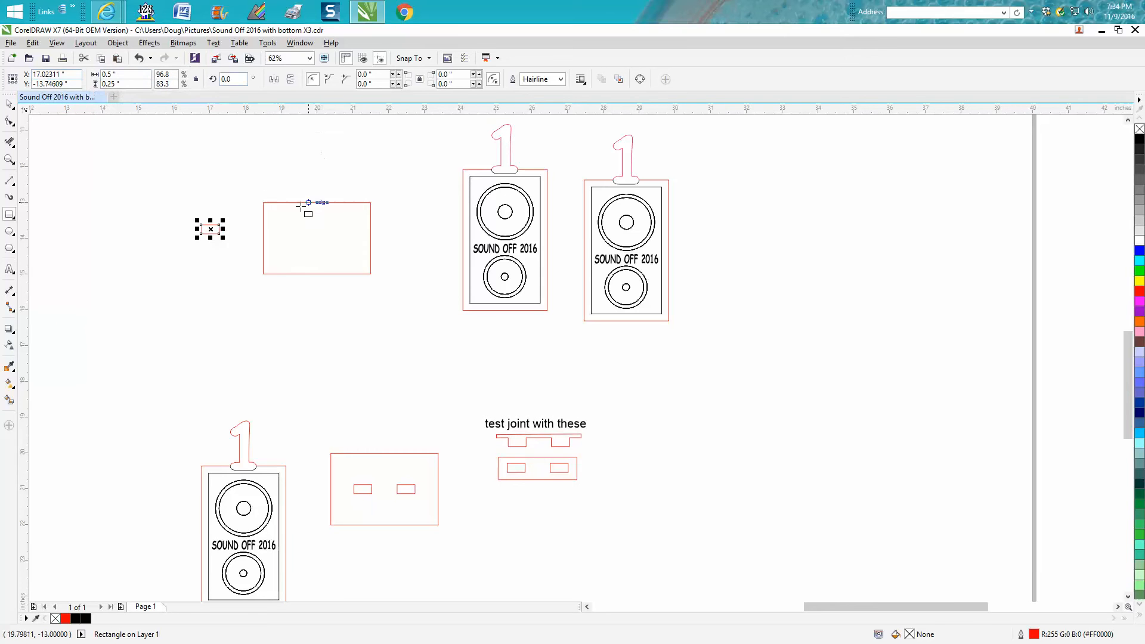
- Centre the small slot on the page and shift it horizontally to about X 19.36 inches inside the base rectangle
{"action": "left_click", "coordinate": [10, 159]}
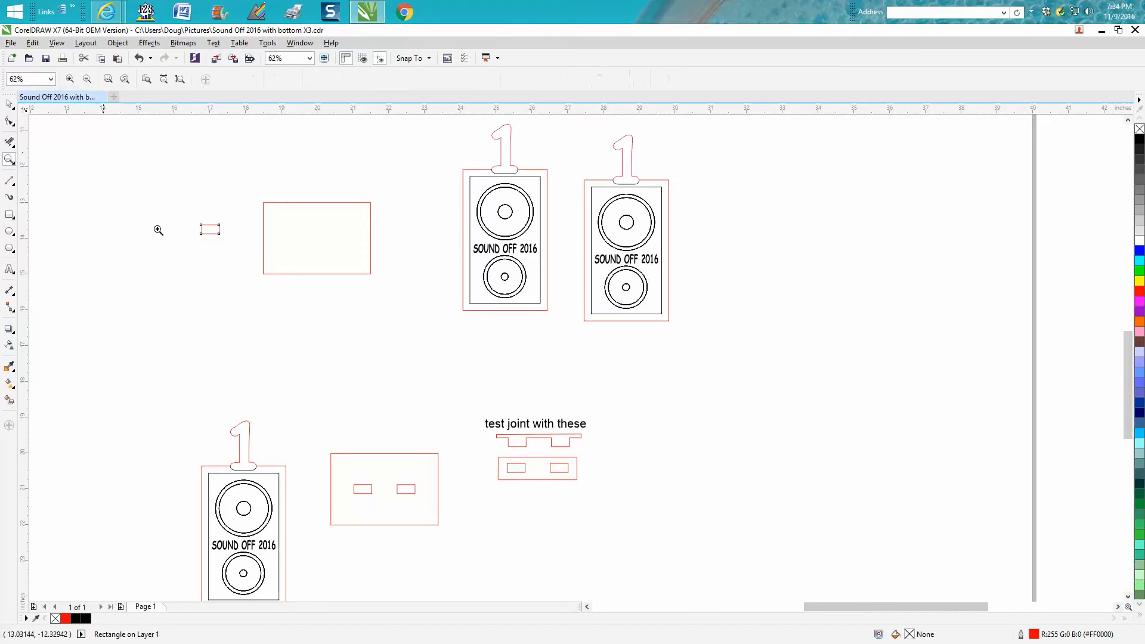
{"action": "left_click", "coordinate": [9, 103]}
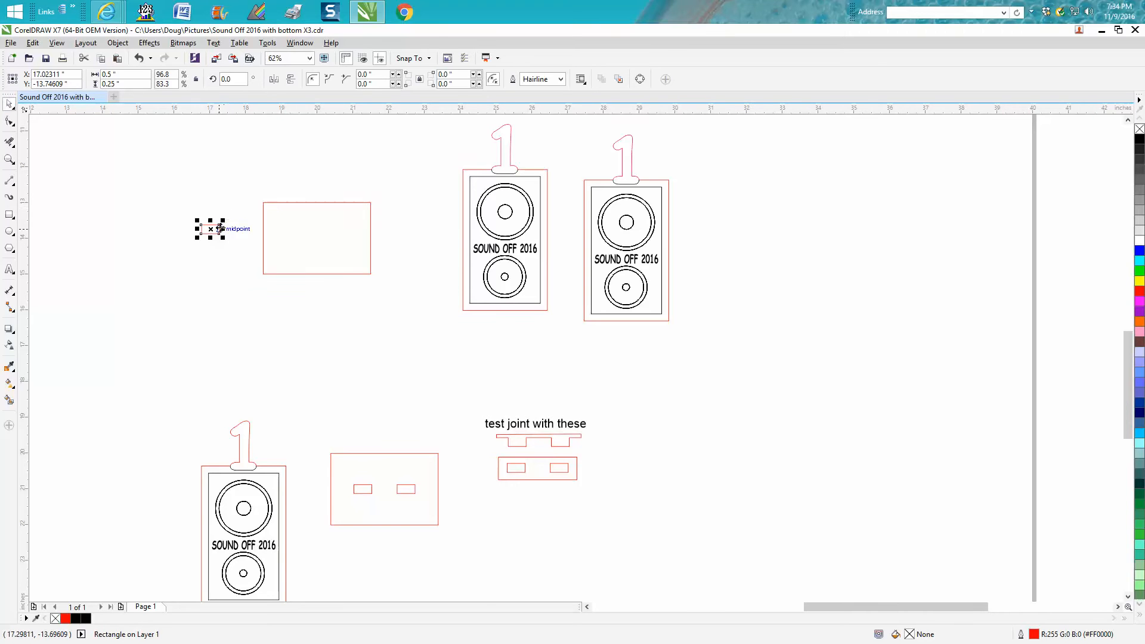
{"action": "key", "text": "p"}
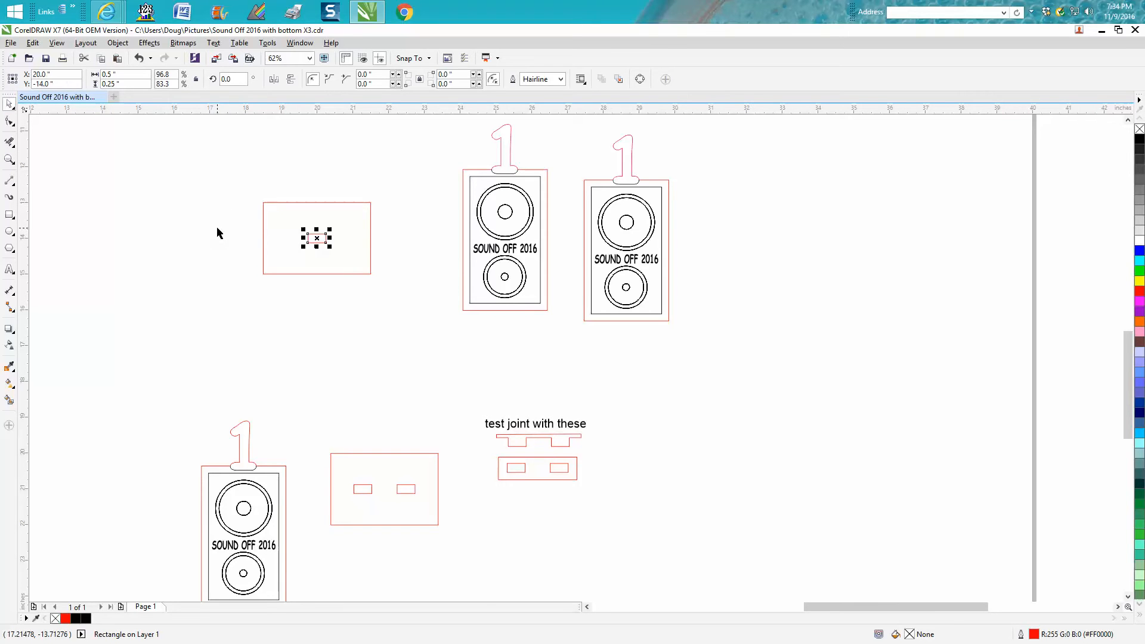
{"action": "left_click_drag", "start_coordinate": [328, 245], "coordinate": [305, 245]}
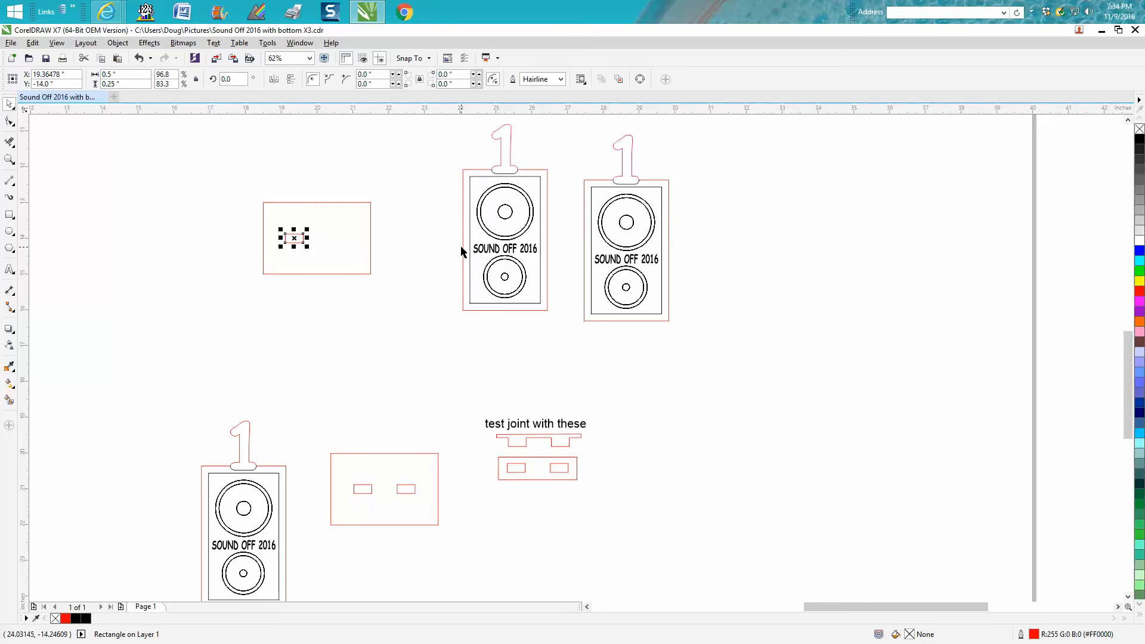
- Lay the nearer speaker design over the upper part of the new base rectangle as a width reference
{"action": "left_click", "coordinate": [494, 245]}
{"action": "left_click_drag", "start_coordinate": [504, 216], "coordinate": [319, 132]}
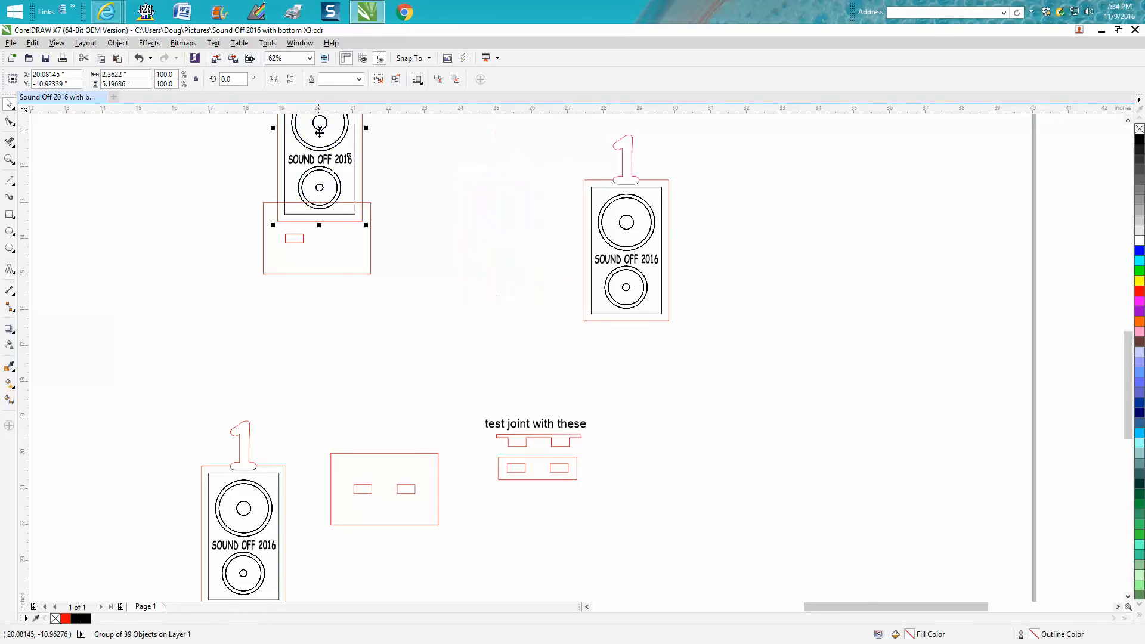
{"action": "left_click", "coordinate": [10, 160]}
{"action": "left_click_drag", "start_coordinate": [253, 168], "coordinate": [461, 321]}
{"action": "left_click", "coordinate": [9, 104]}
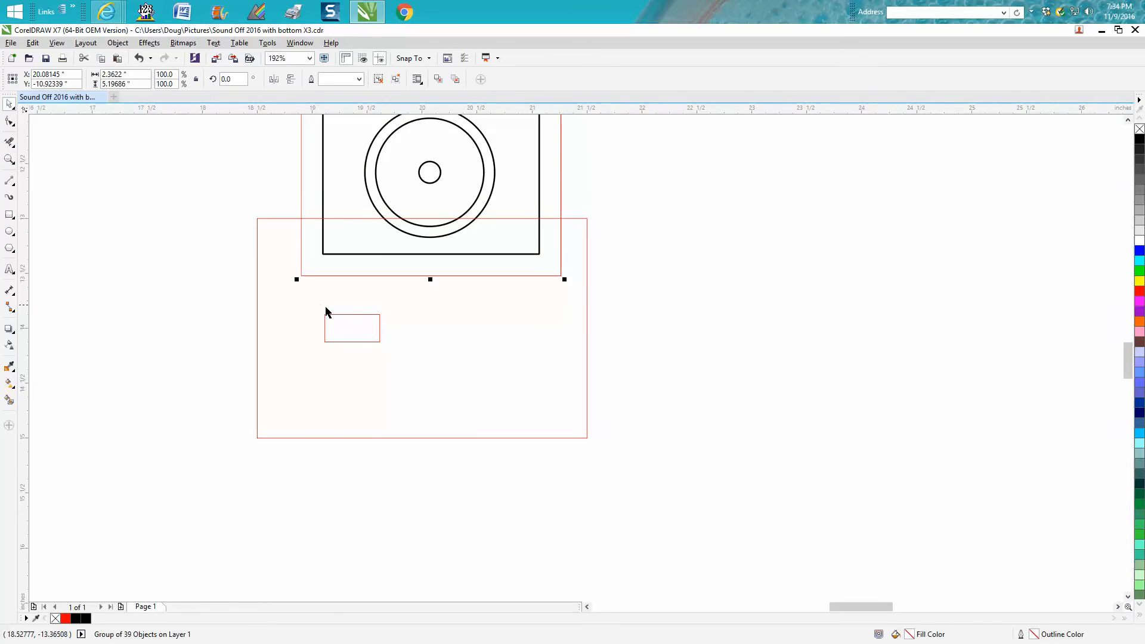
- Duplicate the slot horizontally to the other half of the base, at about X 20.70 inches
{"action": "left_click", "coordinate": [349, 316]}
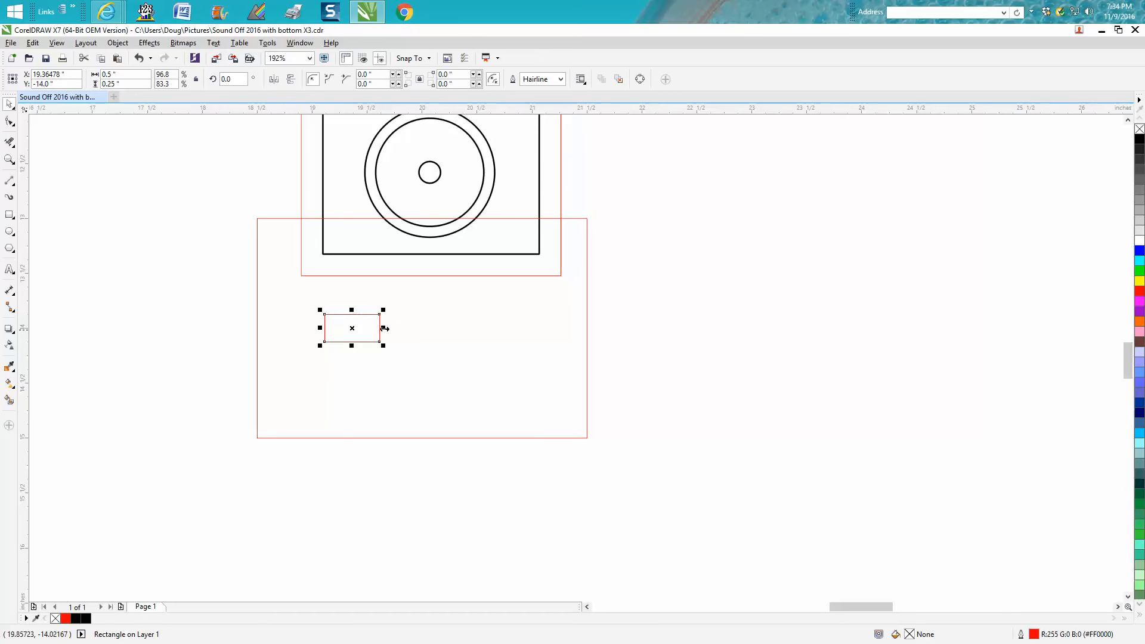
{"action": "left_click_drag", "start_coordinate": [366, 331], "coordinate": [498, 336]}
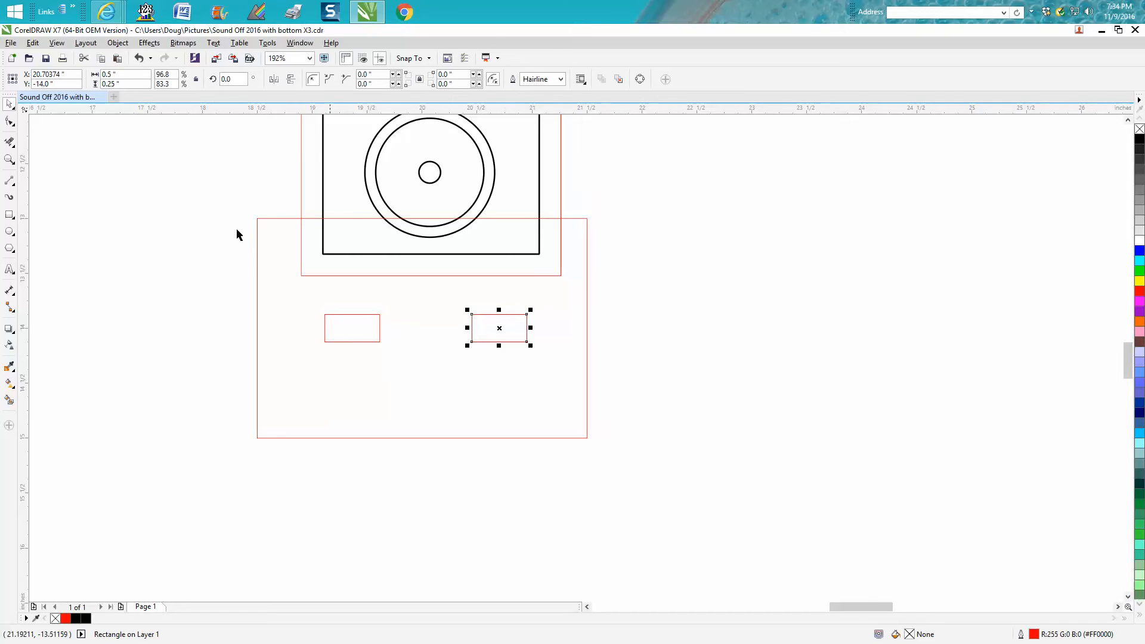
- Place vertical guidelines near the speaker's side edges to check the slot spacing, and remove them
{"action": "left_click_drag", "start_coordinate": [23, 197], "coordinate": [306, 241]}
{"action": "left_click_drag", "start_coordinate": [461, 267], "coordinate": [562, 284]}
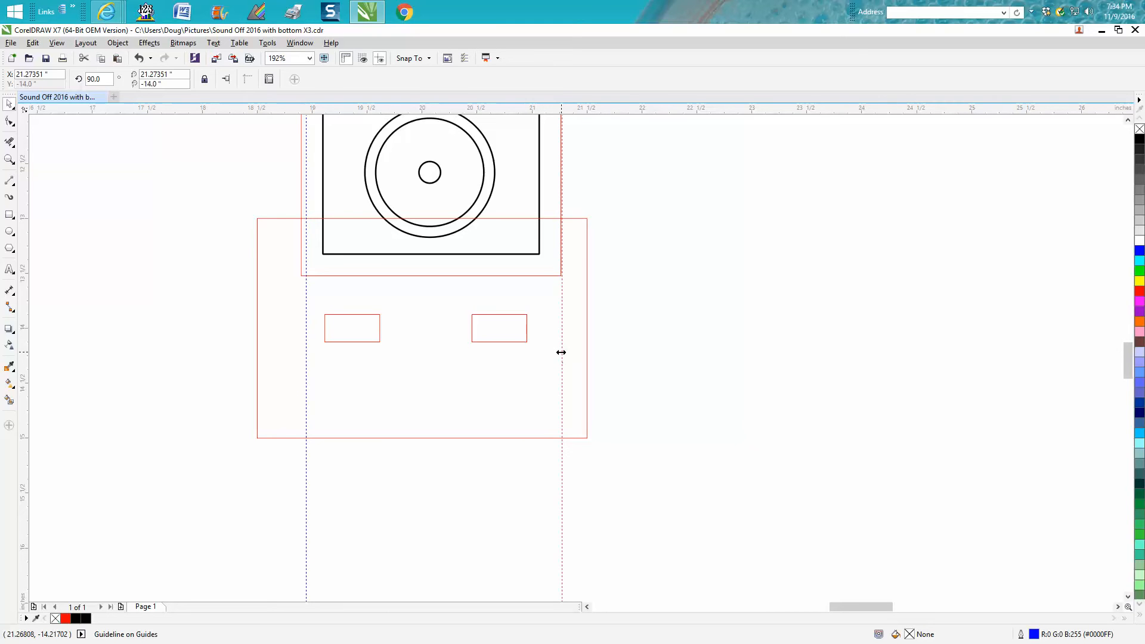
{"action": "key", "text": "Delete"}
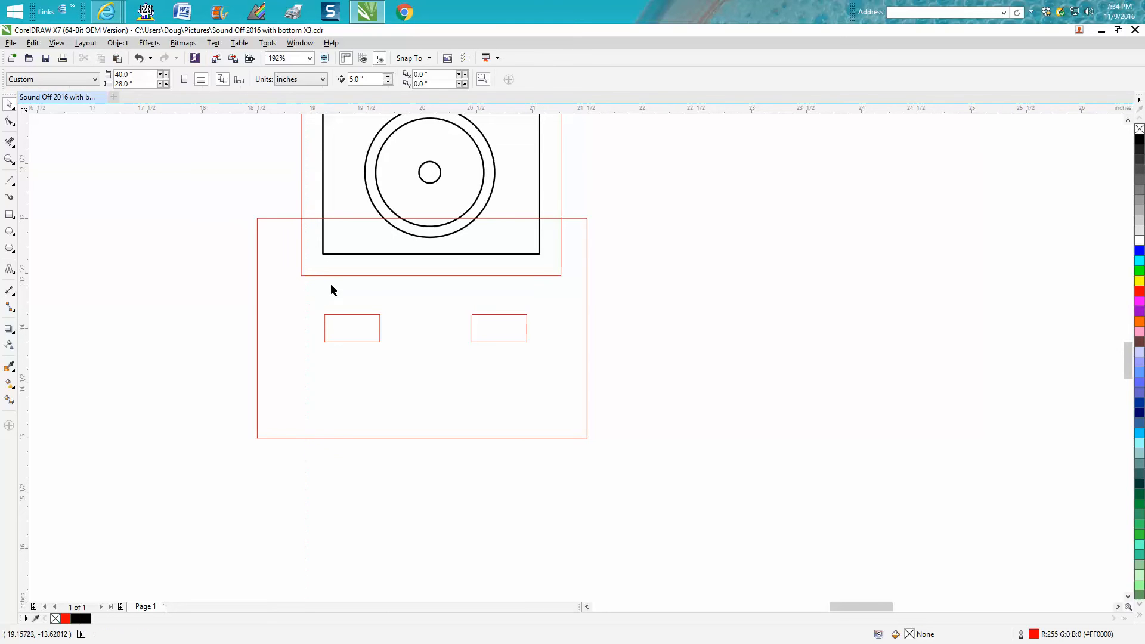
- Move the speaker design off the base rectangle into the empty area beside it
{"action": "left_click", "coordinate": [341, 279]}
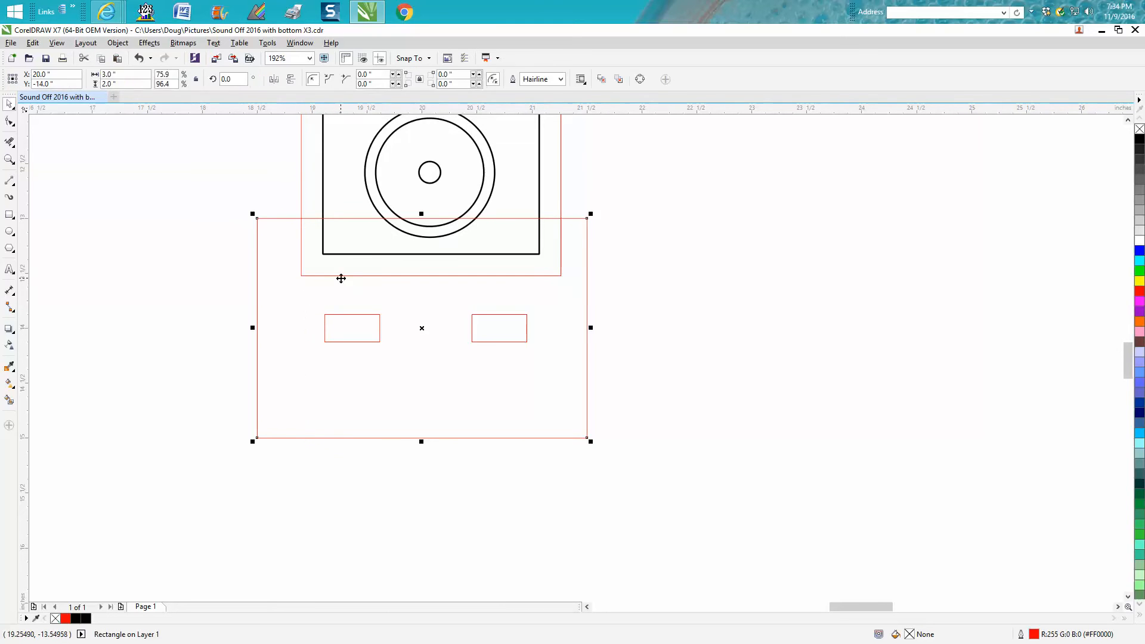
{"action": "left_click", "coordinate": [436, 178]}
{"action": "left_click_drag", "start_coordinate": [437, 178], "coordinate": [853, 146]}
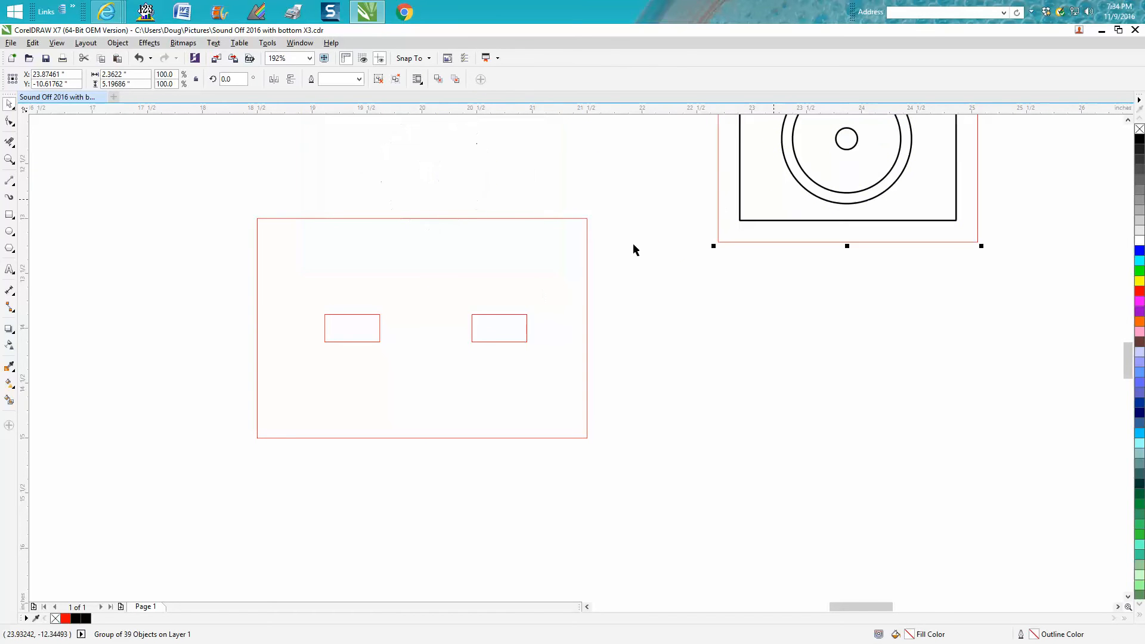
- Group the two slots and centre the group on the page inside the base rectangle
{"action": "left_click_drag", "start_coordinate": [300, 192], "coordinate": [561, 395]}
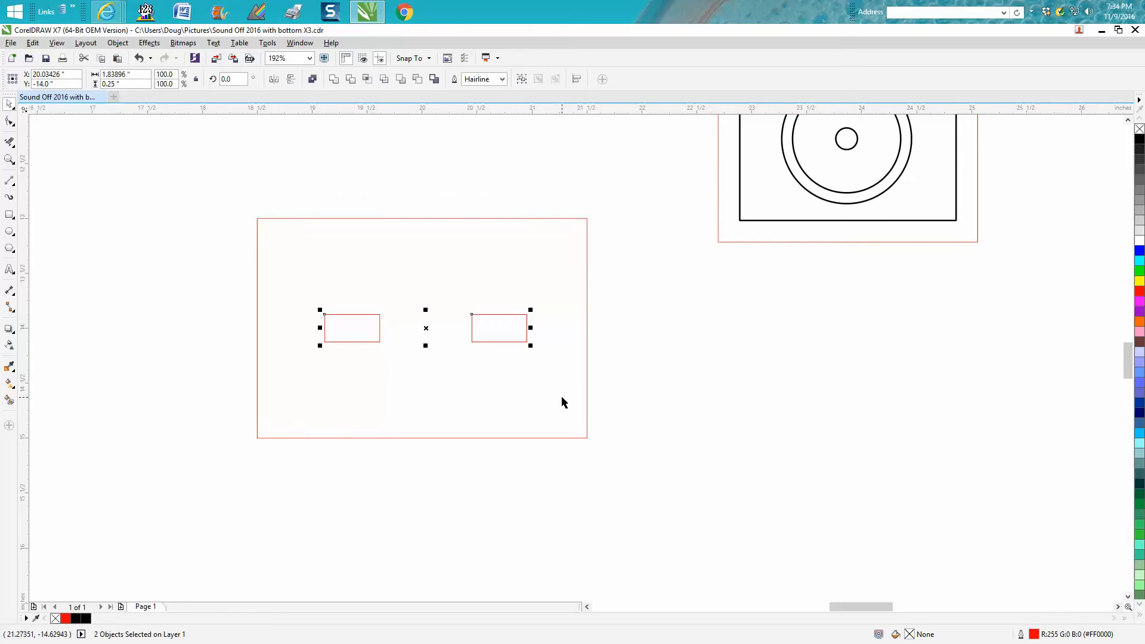
{"action": "key", "text": "ctrl+g"}
{"action": "key", "text": "p"}
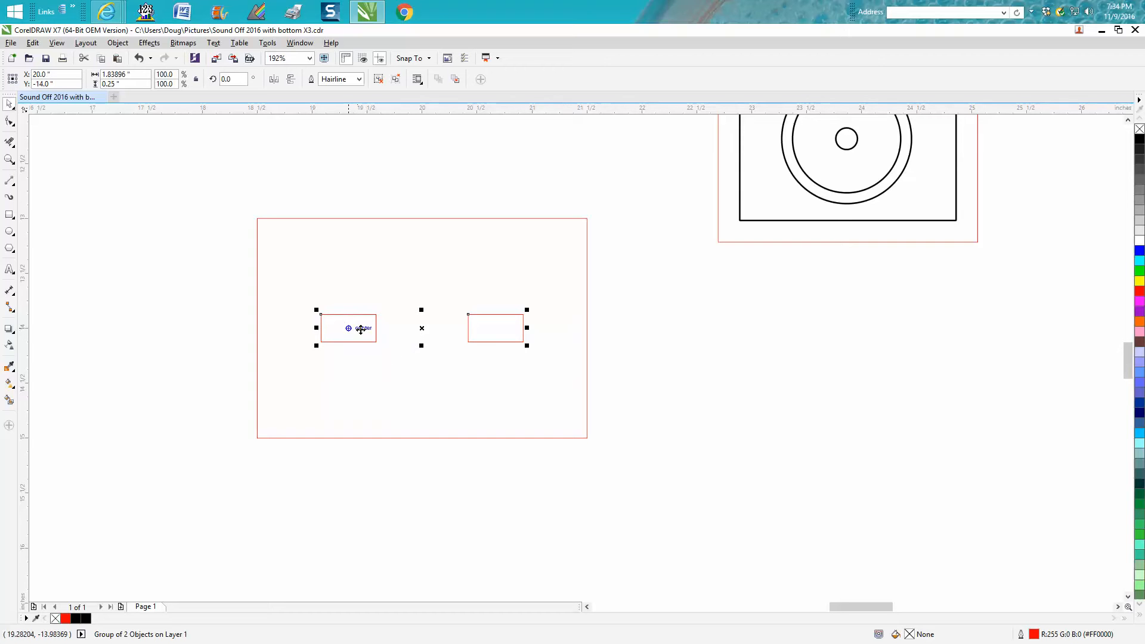
- Try a Smart Fill on the base area around the slots, and undo it
{"action": "left_click", "coordinate": [9, 399]}
{"action": "left_click", "coordinate": [318, 386]}
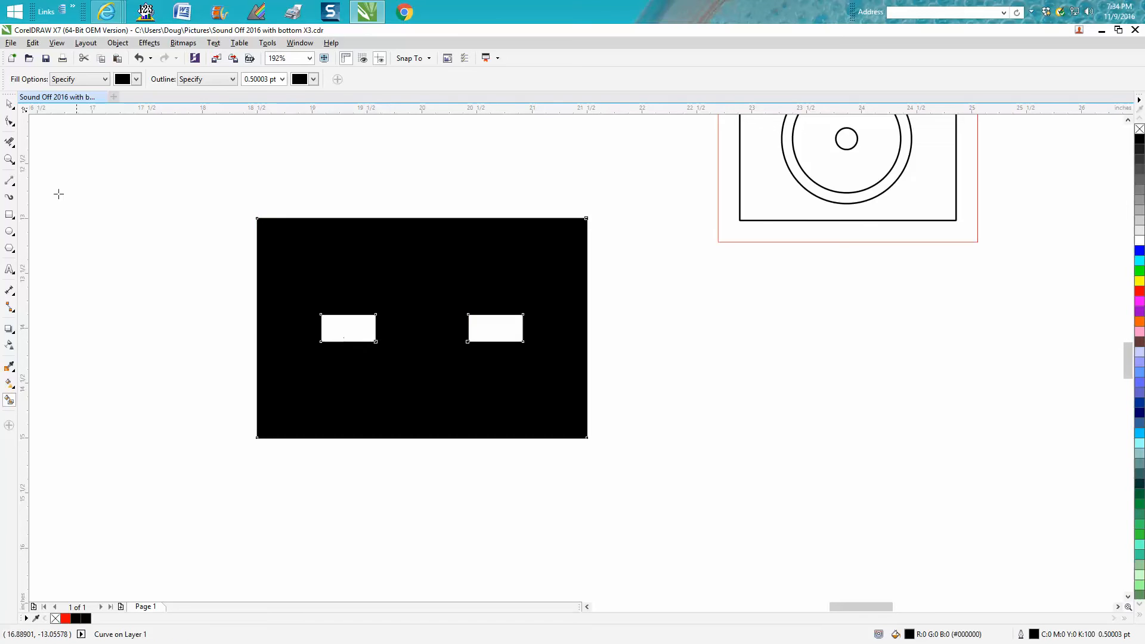
{"action": "left_click", "coordinate": [140, 58]}
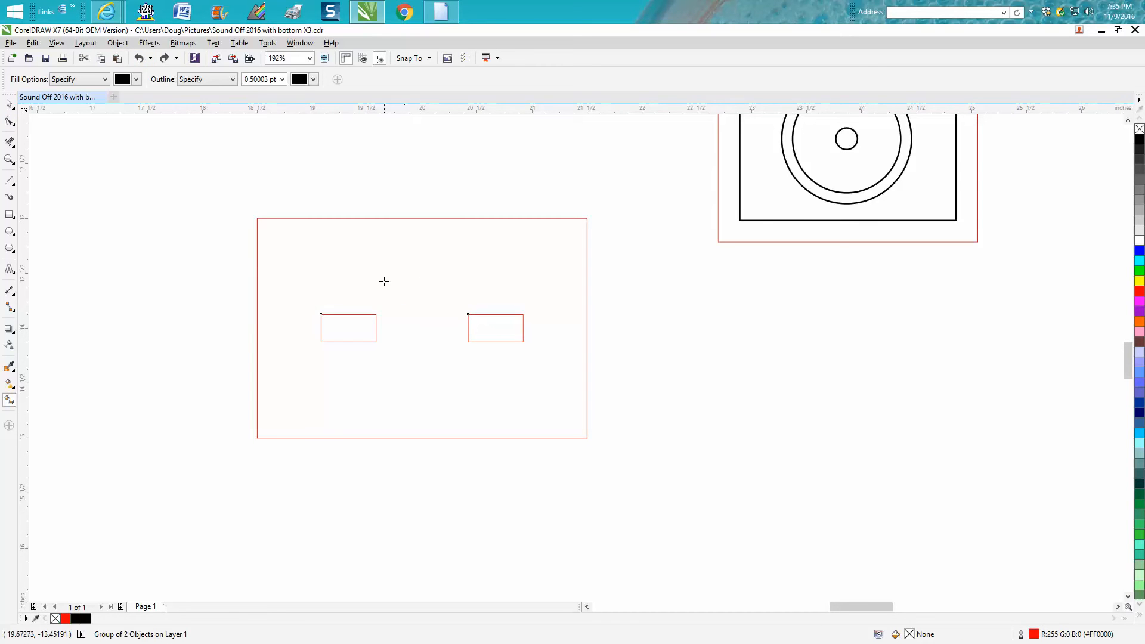
- Duplicate the grouped slot pair into the empty area below the speaker design
{"action": "left_click", "coordinate": [9, 103]}
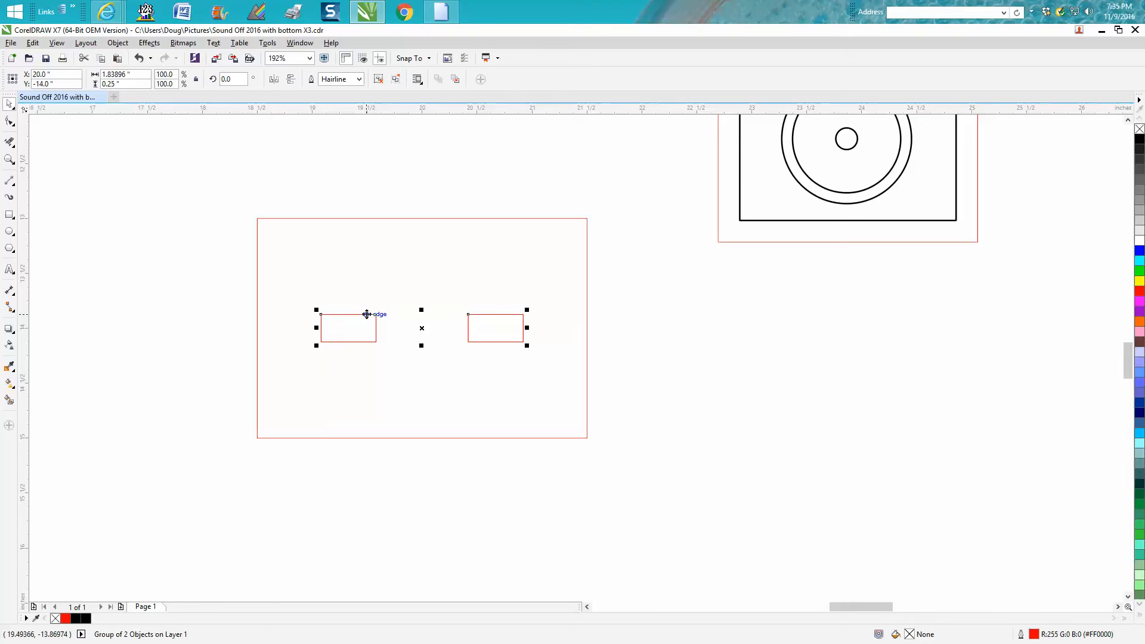
{"action": "left_click_drag", "start_coordinate": [422, 328], "coordinate": [929, 451]}
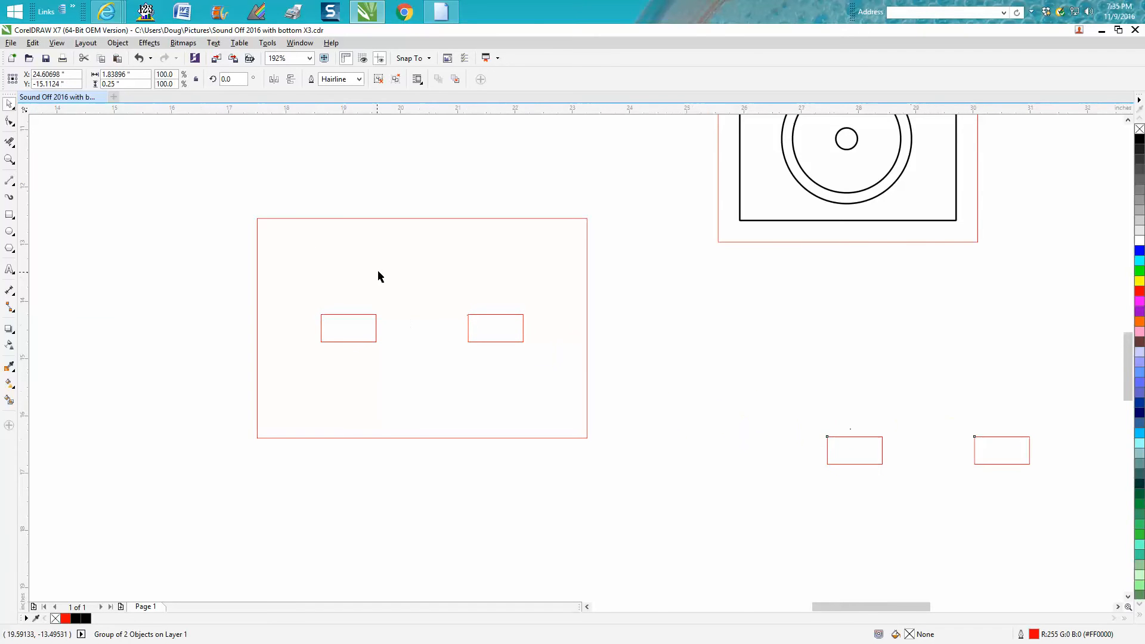
- Group the base rectangle with its slots and move it aside to about X 11.84, Y -12.53 inches
{"action": "scroll", "coordinate": [377, 270], "scroll_direction": "down", "scroll_amount": 2}
{"action": "left_click_drag", "start_coordinate": [269, 226], "coordinate": [540, 374]}
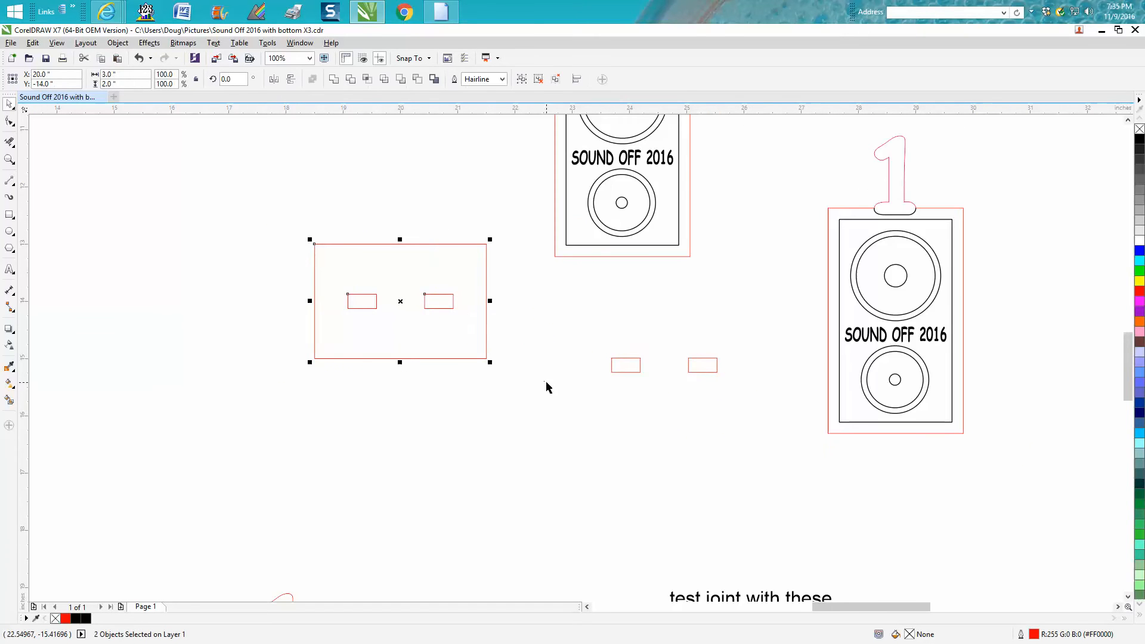
{"action": "key", "text": "ctrl+g"}
{"action": "scroll", "coordinate": [566, 372], "scroll_direction": "down", "scroll_amount": 2}
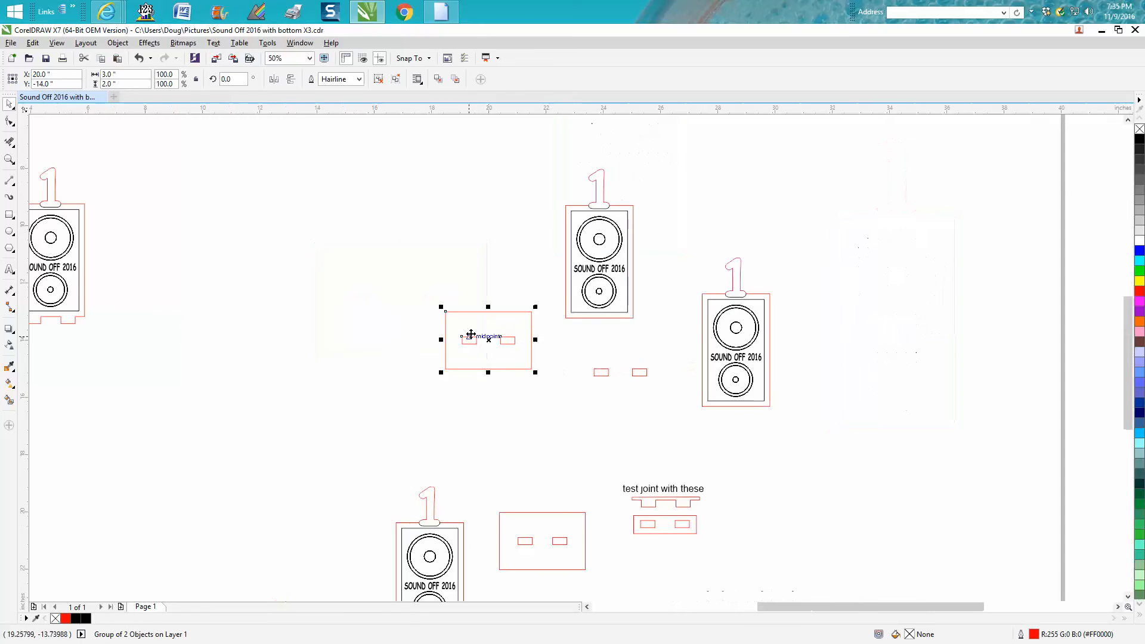
{"action": "left_click_drag", "start_coordinate": [448, 339], "coordinate": [214, 298]}
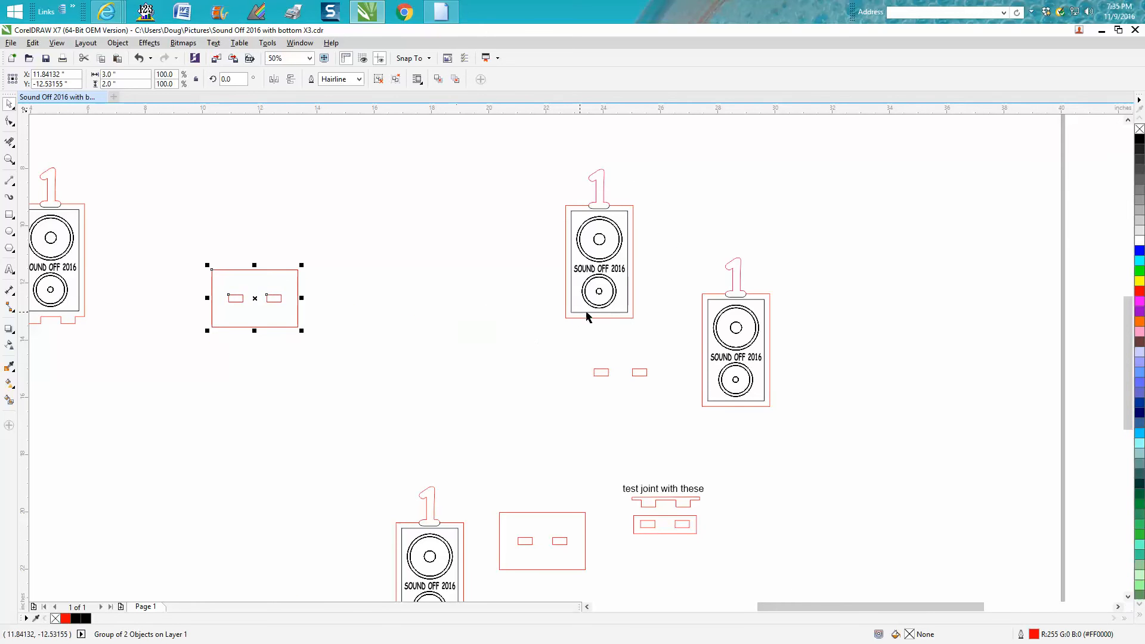
- Centre the speaker design and the duplicated slot pair on the page
{"action": "left_click", "coordinate": [592, 318]}
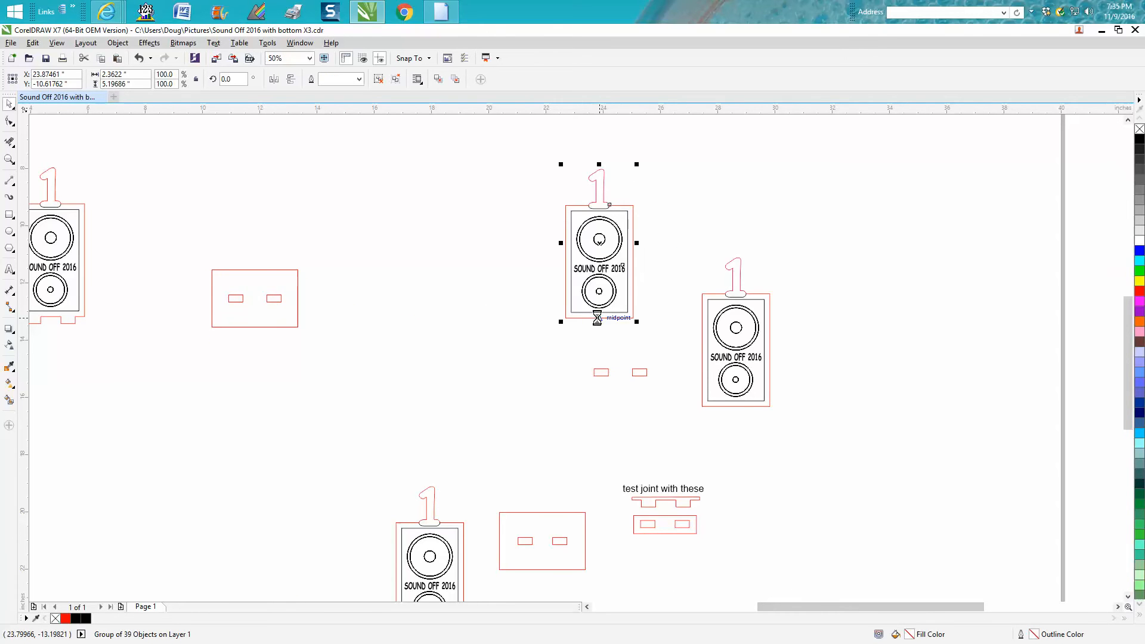
{"action": "left_click_drag", "start_coordinate": [587, 358], "coordinate": [659, 389]}
{"action": "key", "text": "p"}
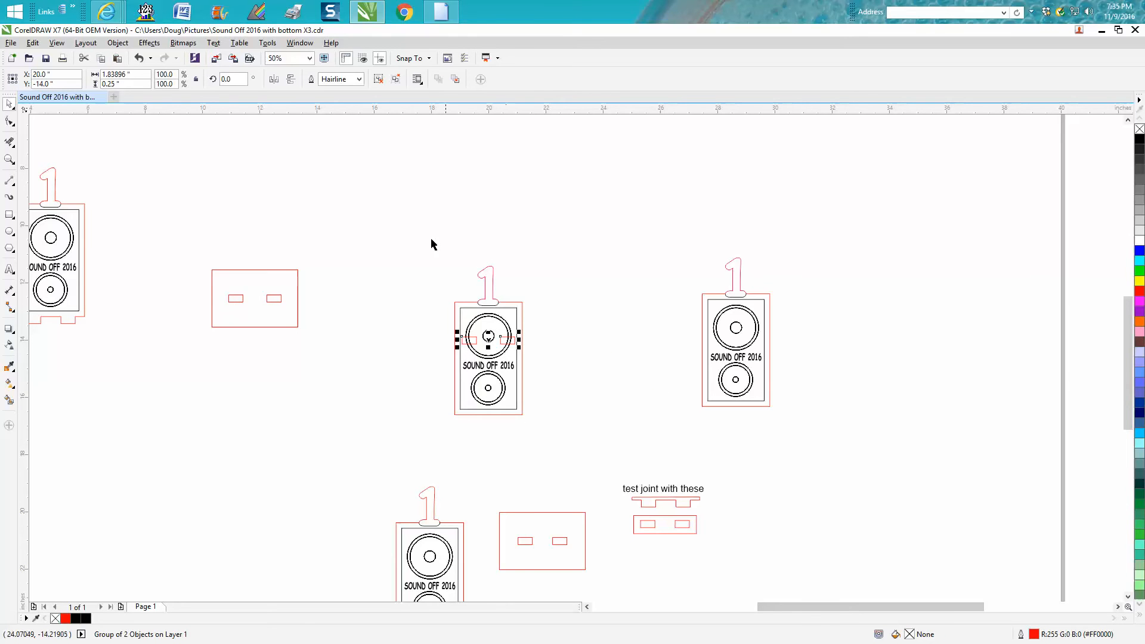
- Set the nudge distance to 0.25 inch and nudge the duplicated slot pair to Y -16.75 inches, just below the centred speaker
{"action": "key", "text": "Escape"}
{"action": "left_click", "coordinate": [361, 79]}
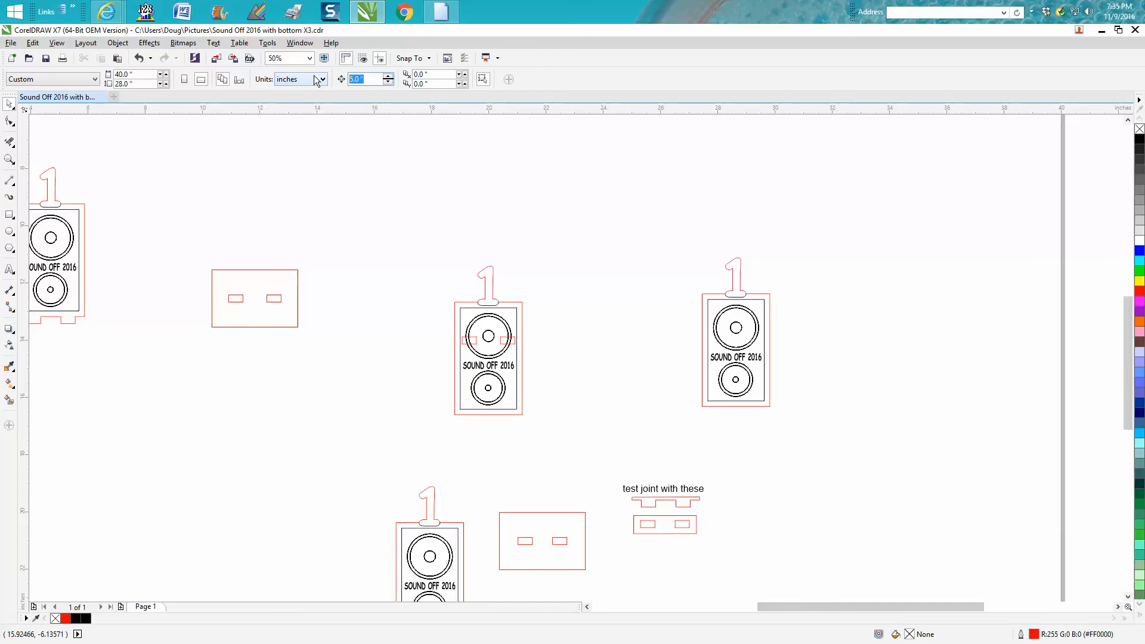
{"action": "type", "text": ".25"}
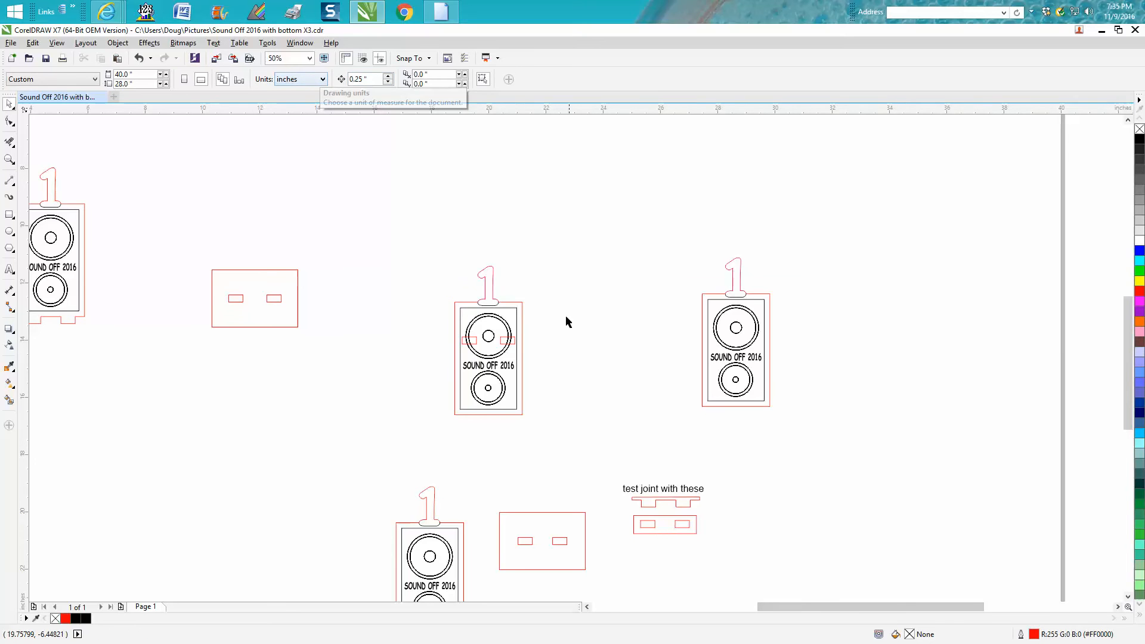
{"action": "left_click", "coordinate": [515, 343]}
{"action": "key", "text": "Down"}
{"action": "key", "text": "Down"}
{"action": "key", "text": "Down"}
{"action": "key", "text": "Down"}
{"action": "key", "text": "Down"}
{"action": "key", "text": "Down"}
{"action": "key", "text": "Down"}
{"action": "key", "text": "Down"}
{"action": "key", "text": "Down"}
{"action": "key", "text": "Down"}
{"action": "key", "text": "Down"}
{"action": "key", "text": "Down"}
{"action": "key", "text": "Down"}
{"action": "key", "text": "Down"}
{"action": "key", "text": "Down"}
{"action": "key", "text": "Up"}
{"action": "key", "text": "Up"}
{"action": "key", "text": "Up"}
{"action": "key", "text": "Up"}
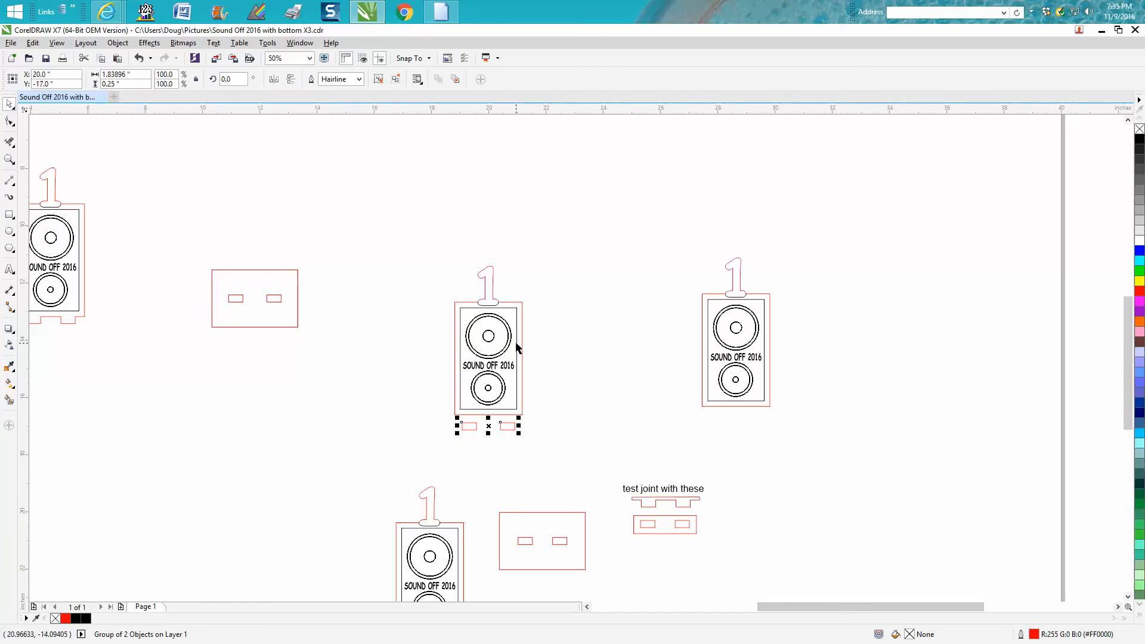
- Set the nudge distance to 0.001 inch and nudge the slot pair up to Y -16.718 inches, slightly overlapping the speaker outline's bottom edge
{"action": "key", "text": "z"}
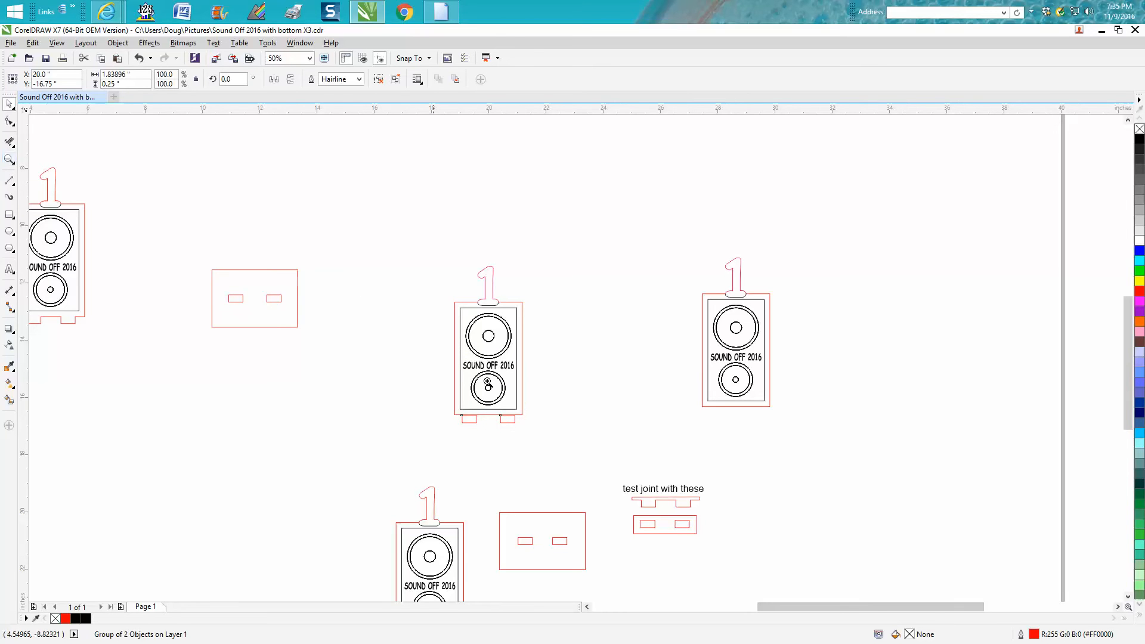
{"action": "mouse_move", "coordinate": [443, 376]}
{"action": "left_mouse_down"}
{"action": "mouse_move", "coordinate": [584, 471]}
{"action": "mouse_move", "coordinate": [426, 384]}
{"action": "left_mouse_up"}
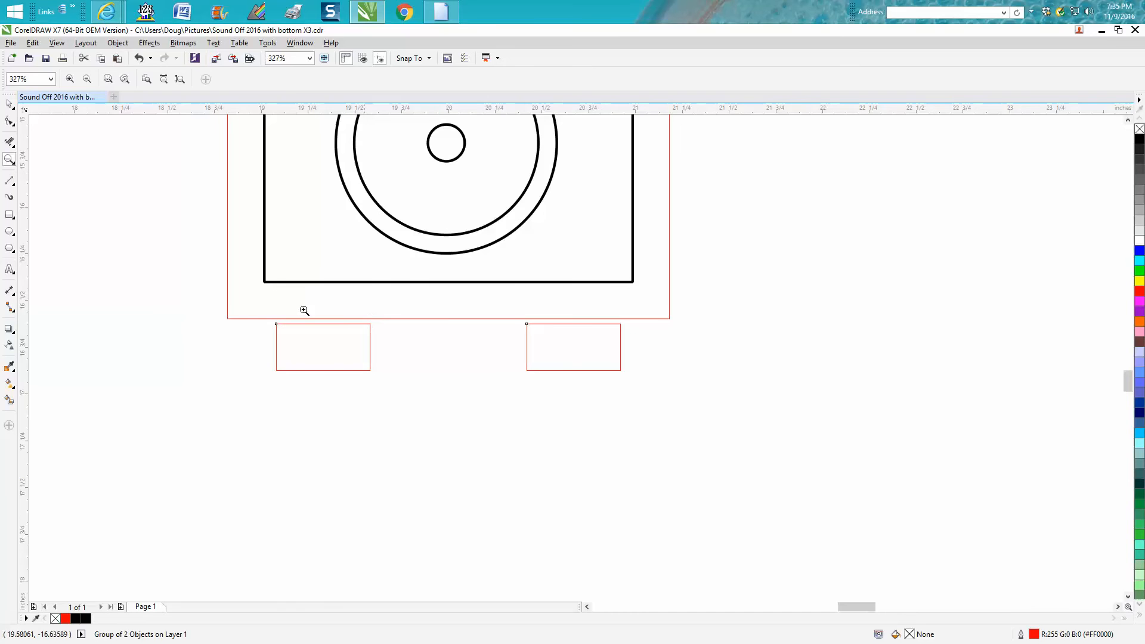
{"action": "left_click", "coordinate": [9, 103]}
{"action": "left_click", "coordinate": [283, 124]}
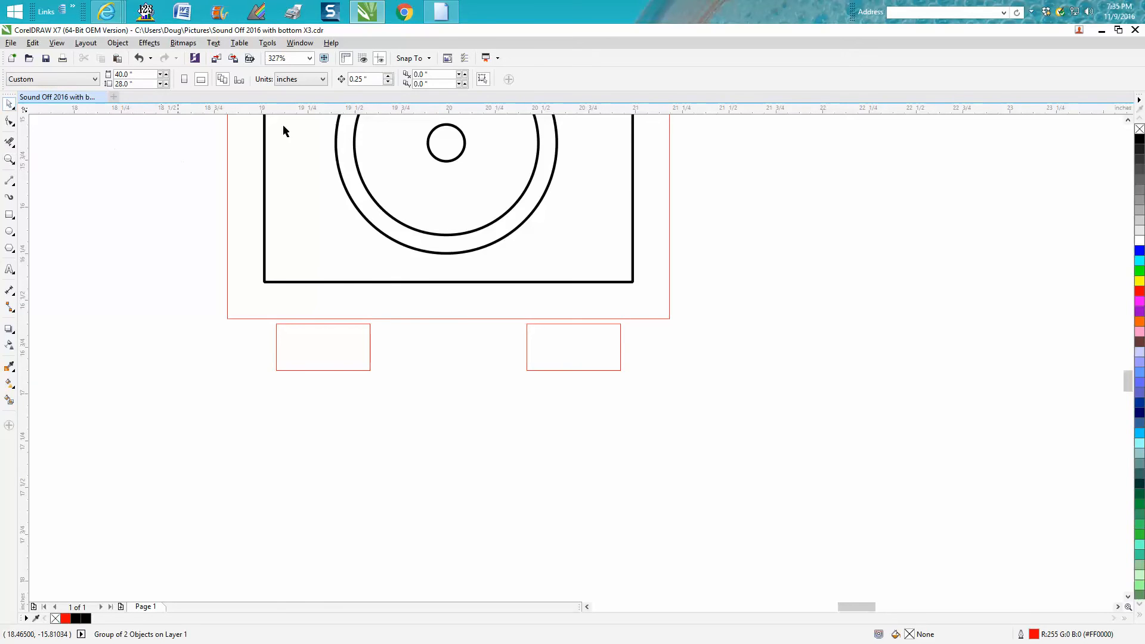
{"action": "double_click", "coordinate": [371, 79]}
{"action": "type", "text": ".0"}
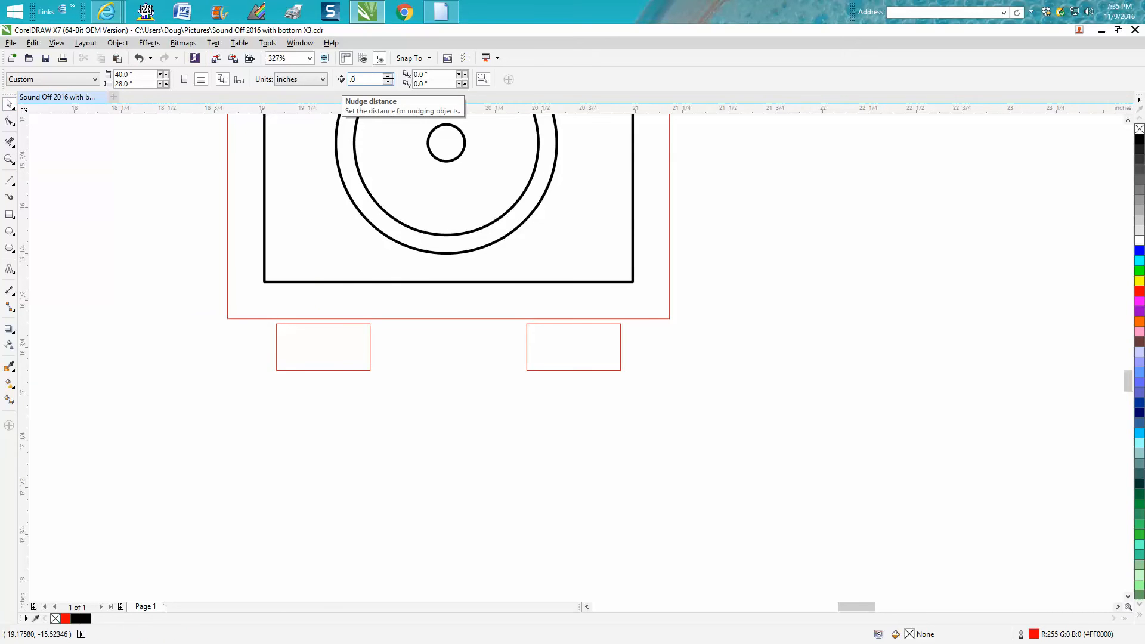
{"action": "type", "text": "01"}
{"action": "key", "text": "Return"}
{"action": "left_click", "coordinate": [370, 343]}
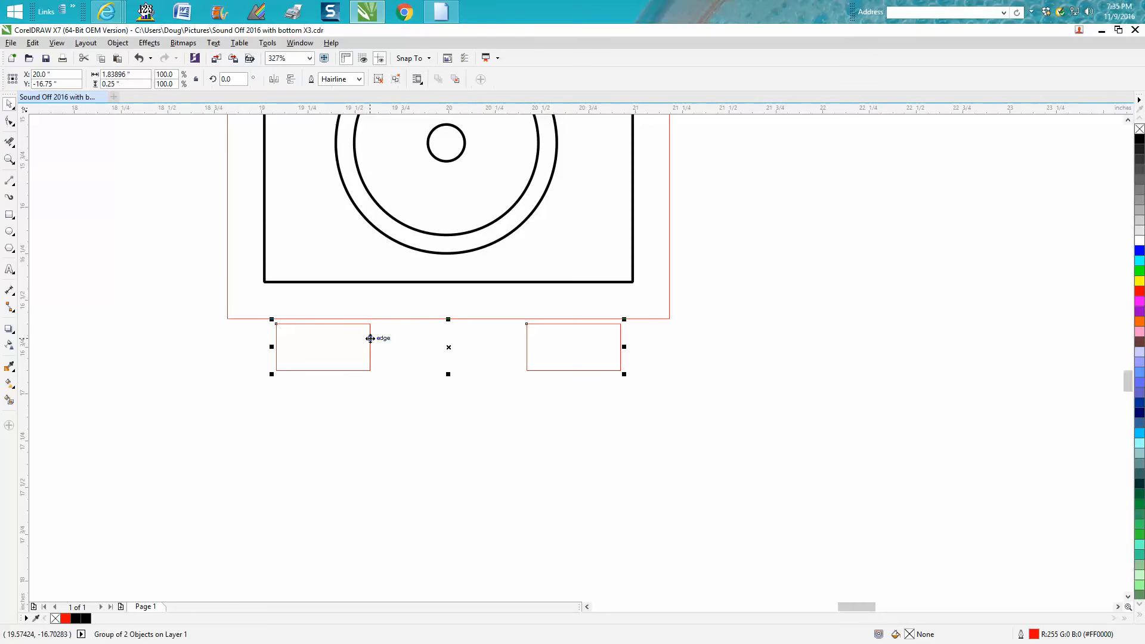
{"action": "key", "text": "Up"}
{"action": "key", "text": "Up"}
{"action": "key", "text": "Up"}
{"action": "key", "text": "Up"}
{"action": "key", "text": "Up"}
{"action": "key", "text": "Up"}
{"action": "key", "text": "Up"}
{"action": "key", "text": "Up"}
{"action": "key", "text": "Up"}
{"action": "key", "text": "Up"}
{"action": "key", "text": "Up"}
{"action": "key", "text": "Up"}
{"action": "key", "text": "Up"}
{"action": "key", "text": "Up"}
{"action": "key", "text": "Up"}
{"action": "key", "text": "Up"}
{"action": "key", "text": "Up"}
{"action": "key", "text": "Up"}
{"action": "key", "text": "Up"}
{"action": "key", "text": "Up"}
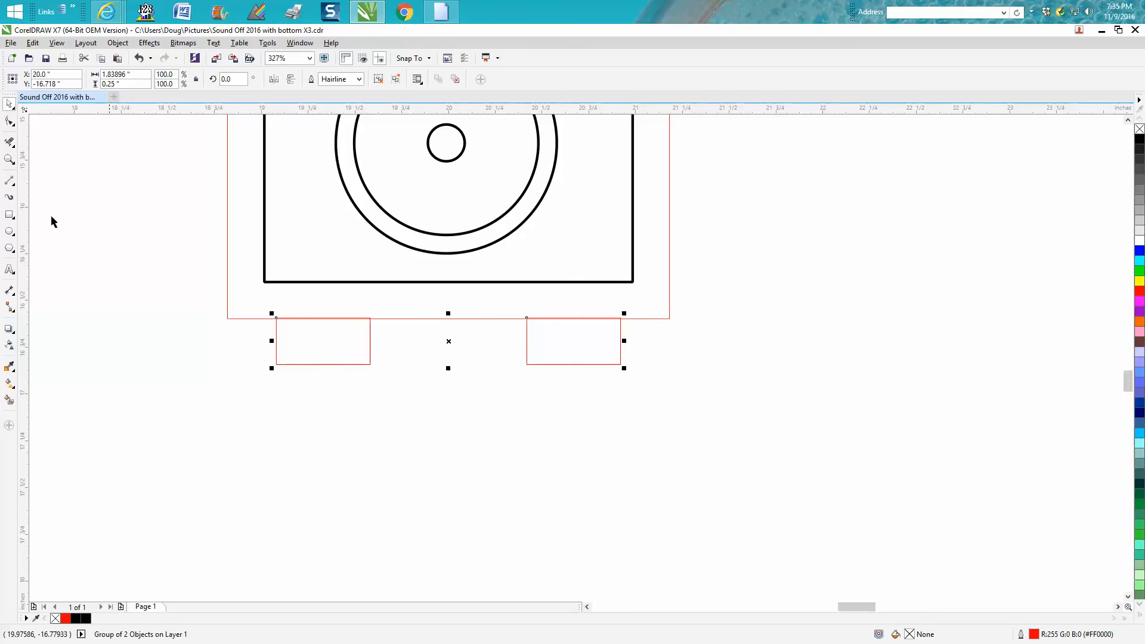
- Delete the overlapping line segments where the two slots meet the speaker outline, leaving two open tabs along its bottom edge
{"action": "left_click", "coordinate": [10, 159]}
{"action": "left_click_drag", "start_coordinate": [213, 279], "coordinate": [753, 447]}
{"action": "left_click", "coordinate": [9, 141]}
{"action": "left_click", "coordinate": [217, 274]}
{"action": "left_click", "coordinate": [222, 270]}
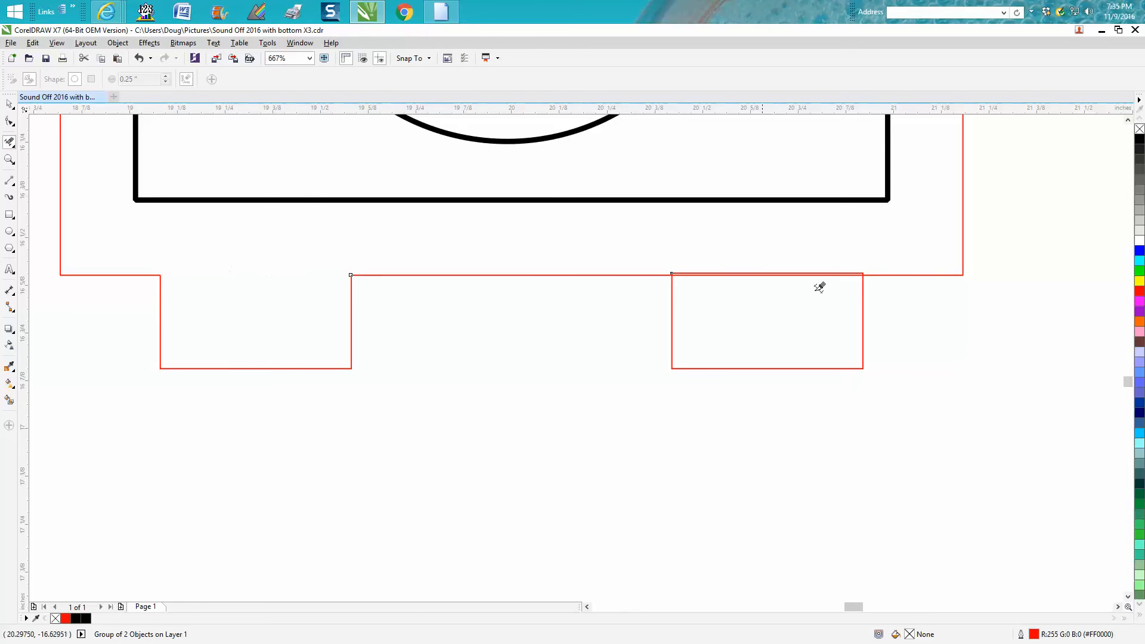
{"action": "left_click", "coordinate": [825, 269]}
{"action": "left_click", "coordinate": [824, 269]}
{"action": "scroll", "coordinate": [525, 263], "scroll_direction": "down", "scroll_amount": 3}
{"action": "scroll", "coordinate": [572, 258], "scroll_direction": "down", "scroll_amount": 5}
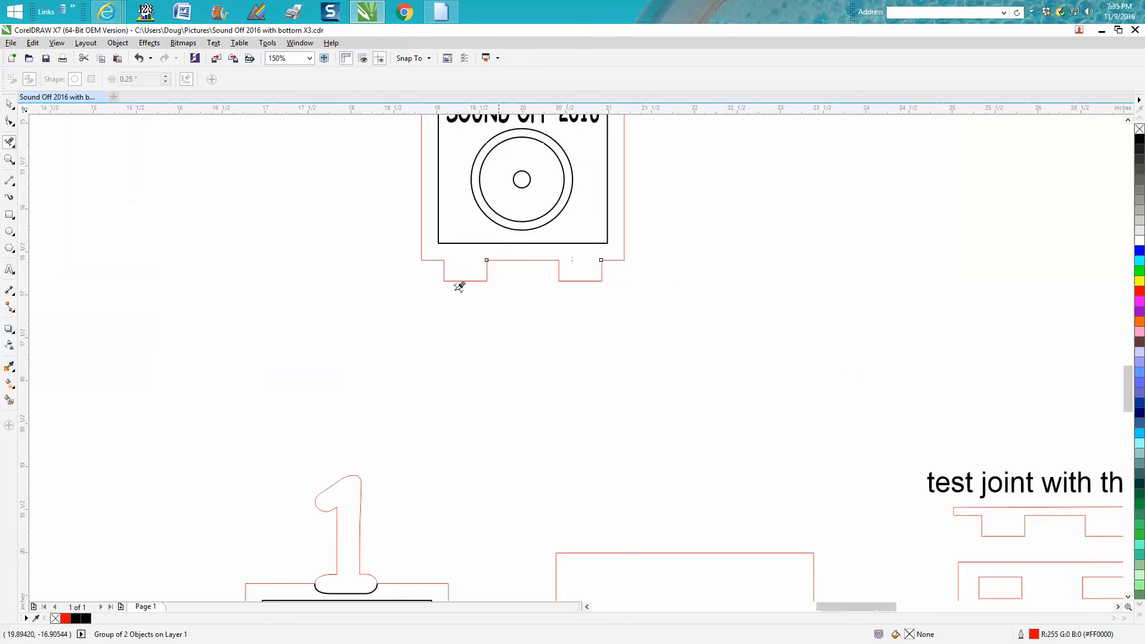
- Group the centred speaker design, including its number 1 and bottom tabs, into one object
{"action": "left_click", "coordinate": [10, 103]}
{"action": "scroll", "coordinate": [1007, 316], "scroll_direction": "down", "scroll_amount": 2}
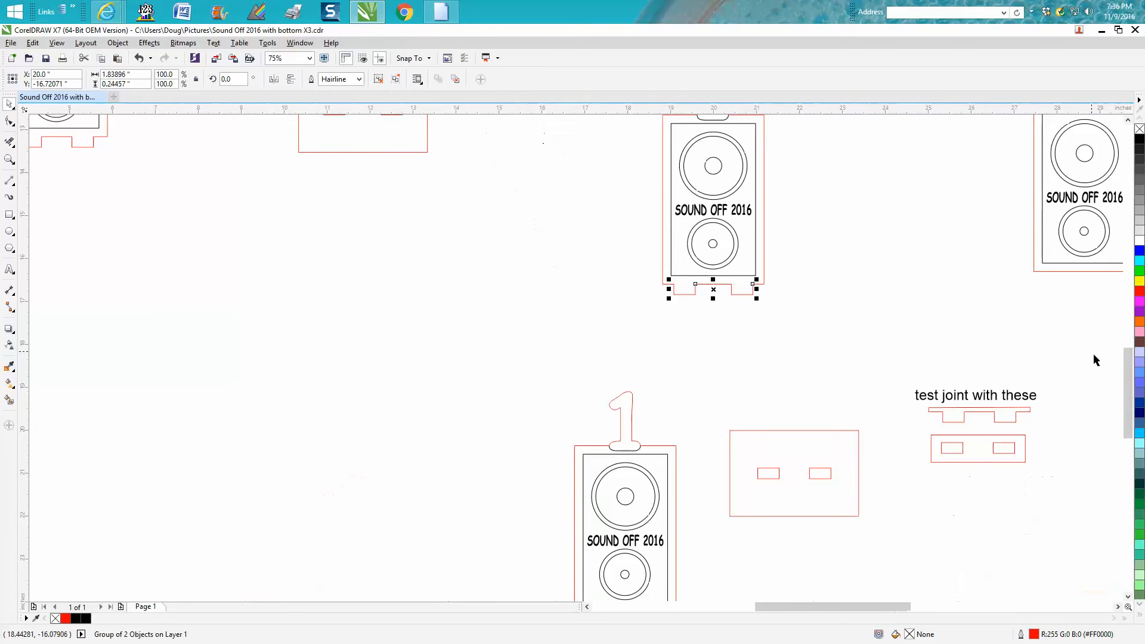
{"action": "scroll", "coordinate": [1135, 385], "scroll_direction": "up", "scroll_amount": 2}
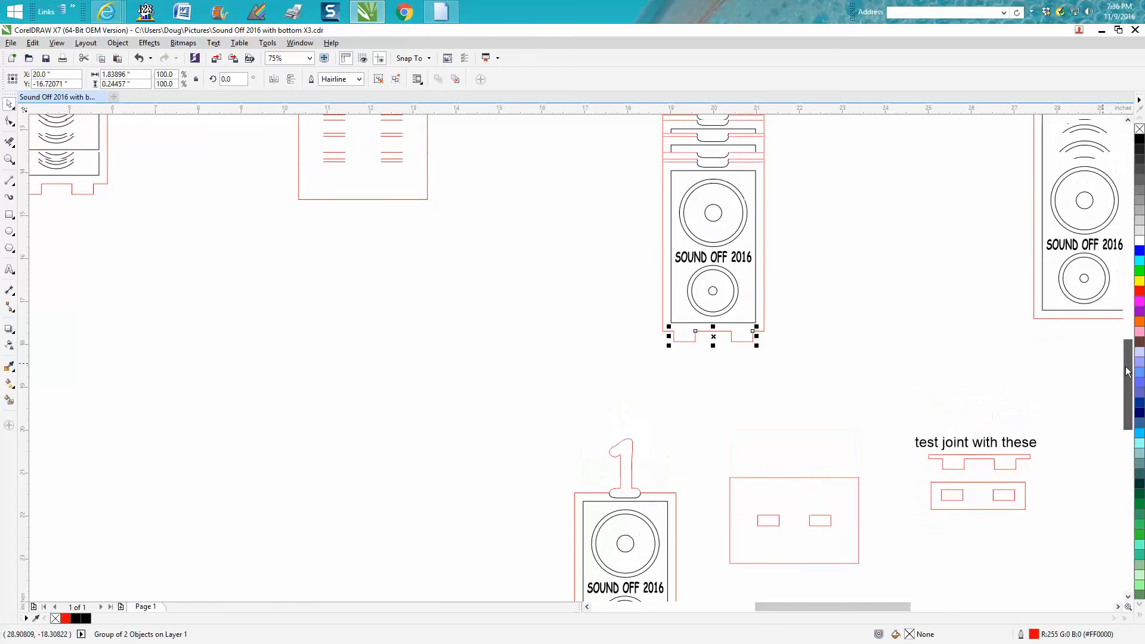
{"action": "left_click_drag", "start_coordinate": [643, 144], "coordinate": [835, 423]}
{"action": "key", "text": "ctrl+g"}
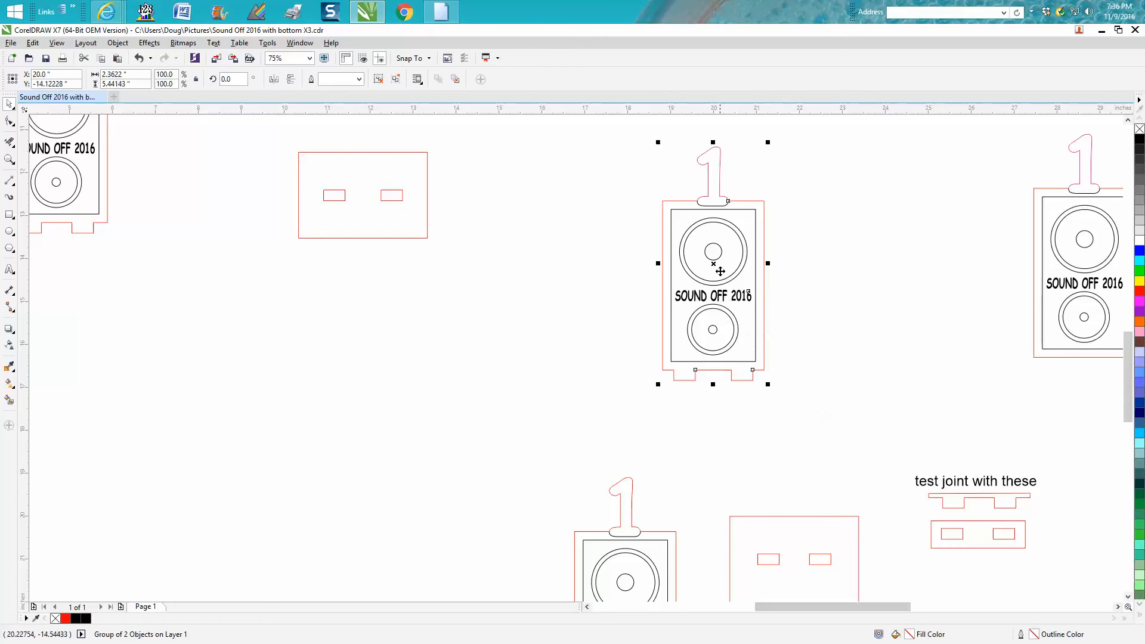
- Bring the tabbed speaker and slotted base together so the tabs overlap the slots, nudging the base to about X 12.369 inches
{"action": "left_click_drag", "start_coordinate": [715, 264], "coordinate": [355, 70]}
{"action": "left_click_drag", "start_coordinate": [361, 113], "coordinate": [374, 279]}
{"action": "left_click_drag", "start_coordinate": [330, 247], "coordinate": [354, 346]}
{"action": "key", "text": "z"}
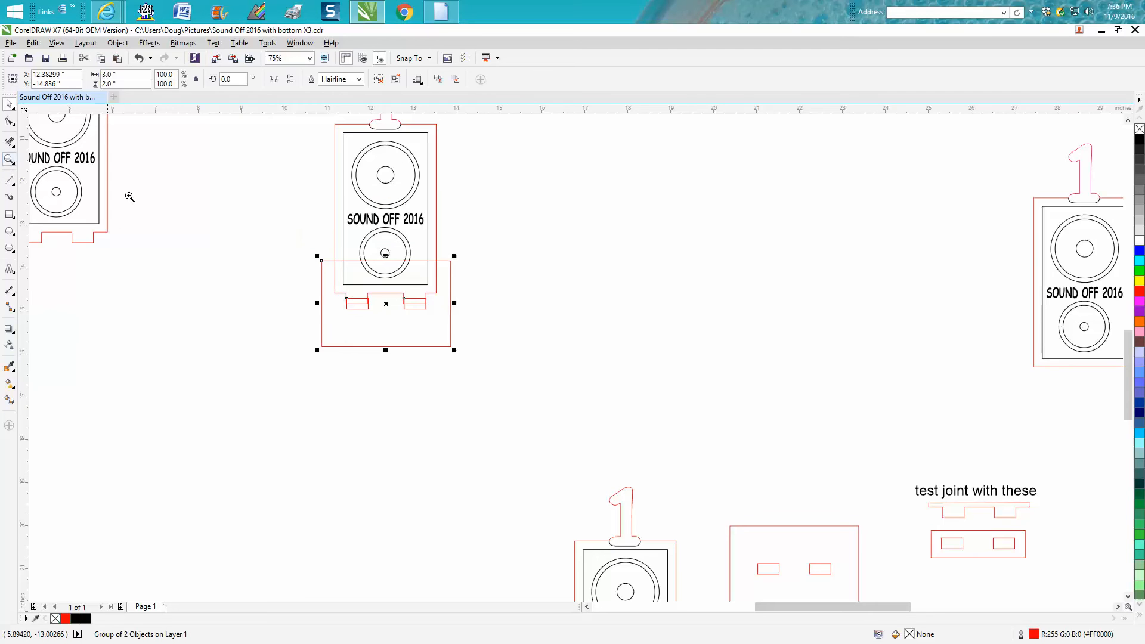
{"action": "left_click_drag", "start_coordinate": [343, 253], "coordinate": [516, 370]}
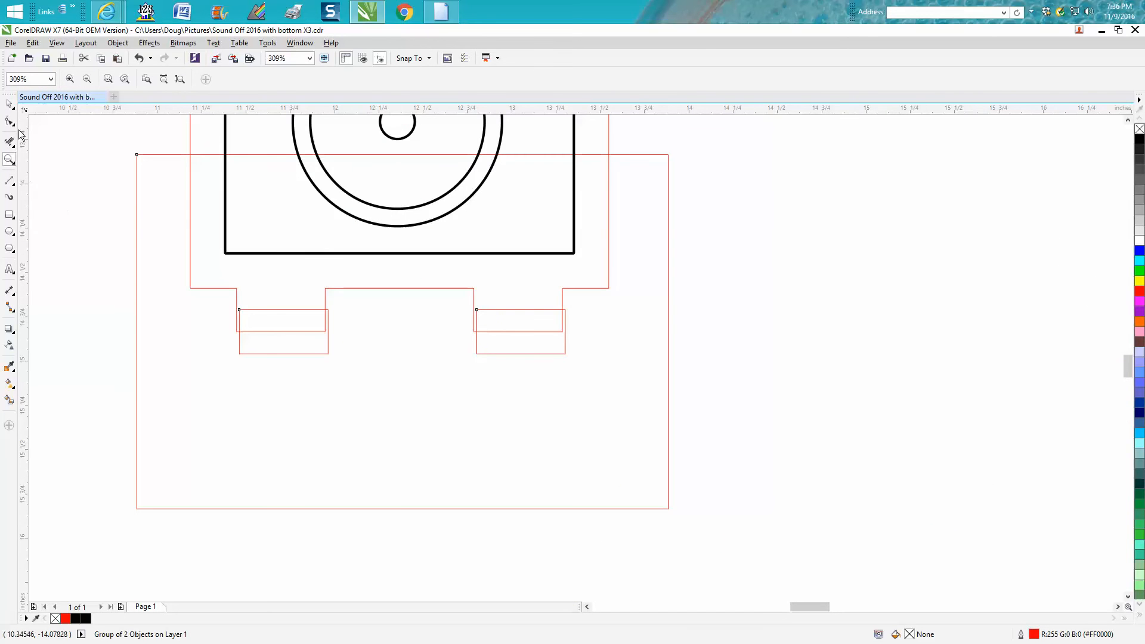
{"action": "left_click", "coordinate": [9, 104]}
{"action": "key", "text": "Left"}
{"action": "key", "text": "ctrl+Left"}
- Duplicate the tabbed speaker and slotted base beside the test joint pieces into the empty area near the page's right edge
{"action": "scroll", "coordinate": [624, 273], "scroll_direction": "down", "scroll_amount": 3}
{"action": "scroll", "coordinate": [646, 286], "scroll_direction": "down", "scroll_amount": 5}
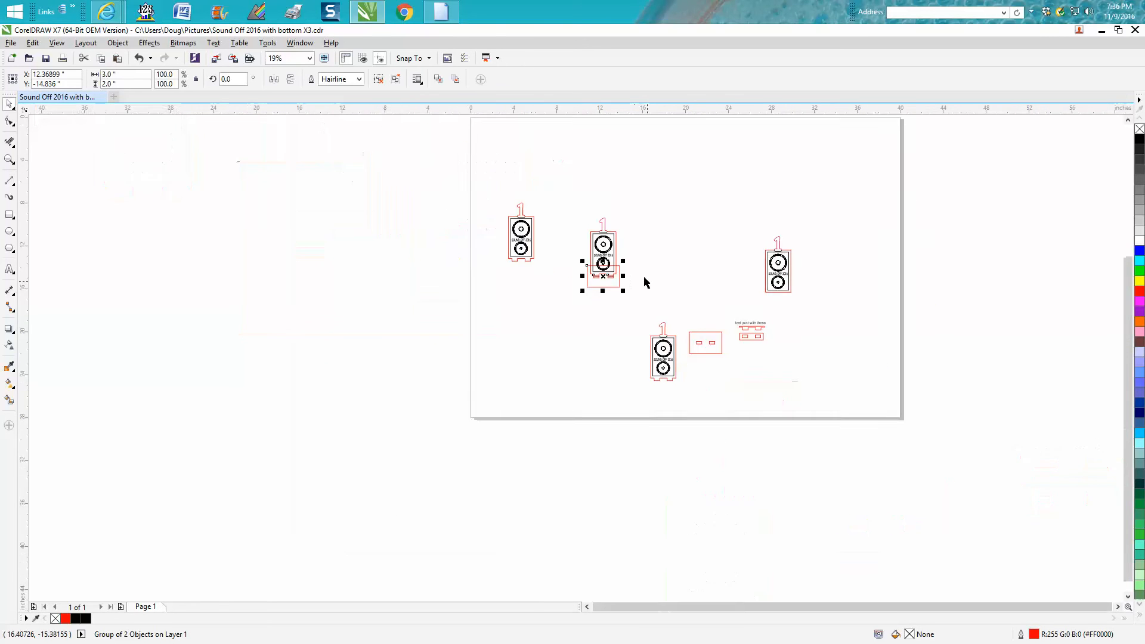
{"action": "left_click", "coordinate": [9, 159]}
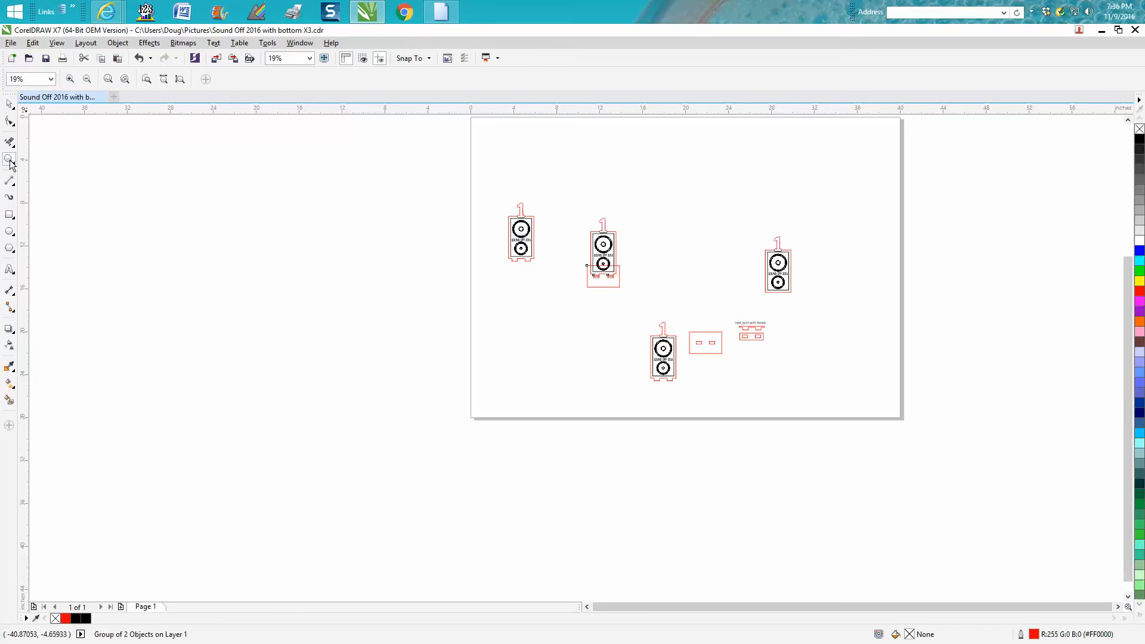
{"action": "left_click_drag", "start_coordinate": [723, 306], "coordinate": [825, 377]}
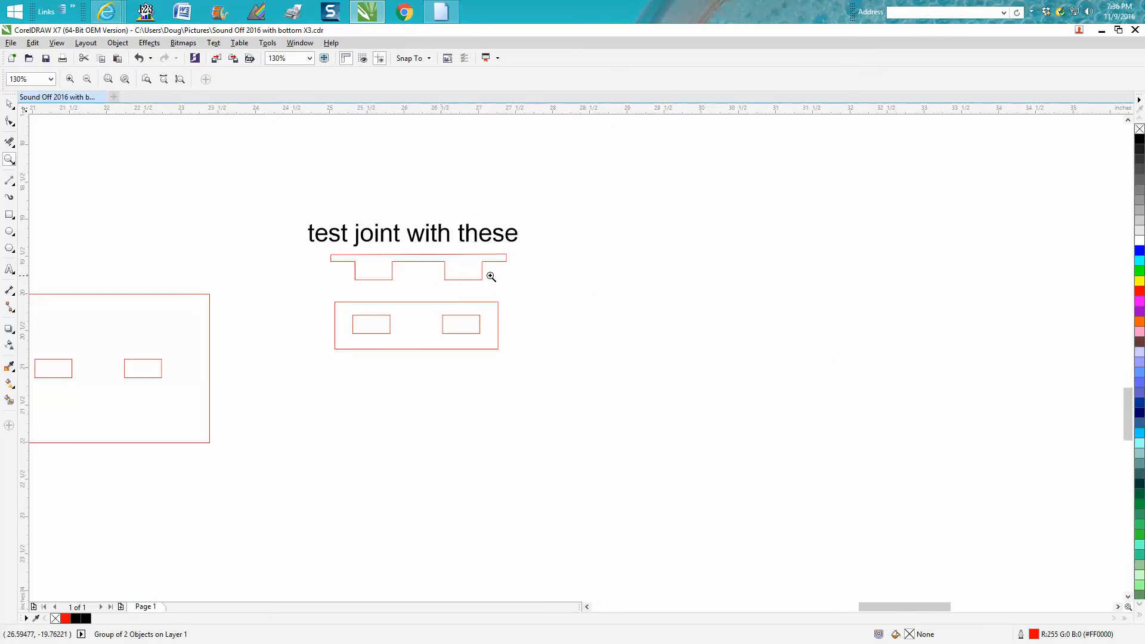
{"action": "scroll", "coordinate": [518, 294], "scroll_direction": "down", "scroll_amount": 2}
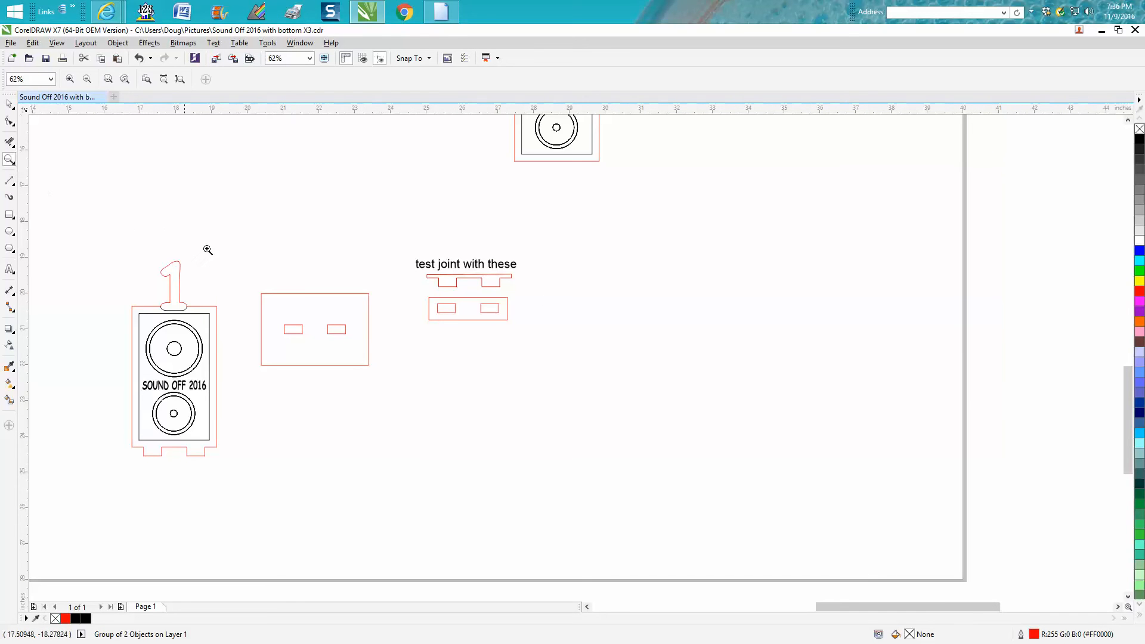
{"action": "scroll", "coordinate": [132, 204], "scroll_direction": "down", "scroll_amount": 2}
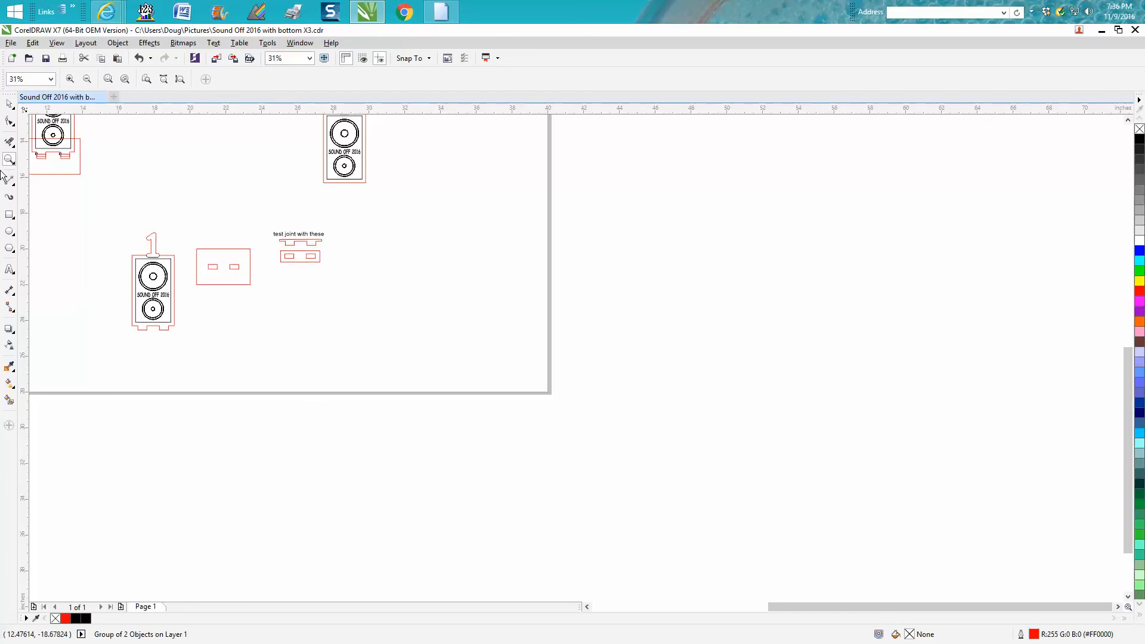
{"action": "left_click", "coordinate": [9, 104]}
{"action": "left_click_drag", "start_coordinate": [69, 204], "coordinate": [272, 357]}
{"action": "left_click_drag", "start_coordinate": [116, 215], "coordinate": [286, 348]}
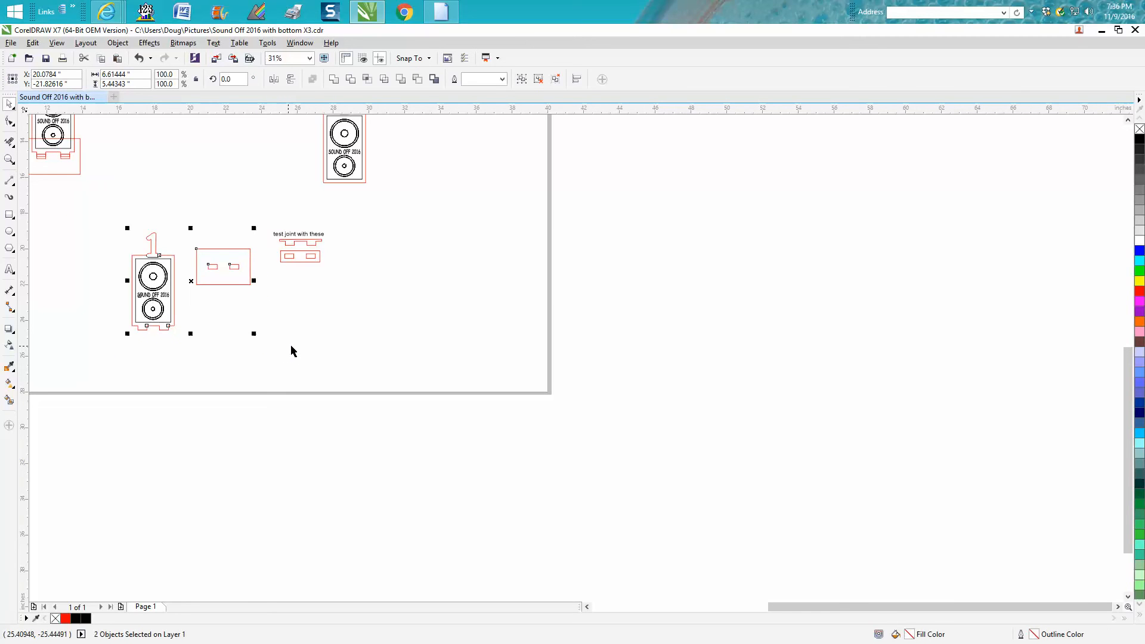
{"action": "left_click_drag", "start_coordinate": [217, 259], "coordinate": [482, 247]}
{"action": "left_click", "coordinate": [495, 285]}
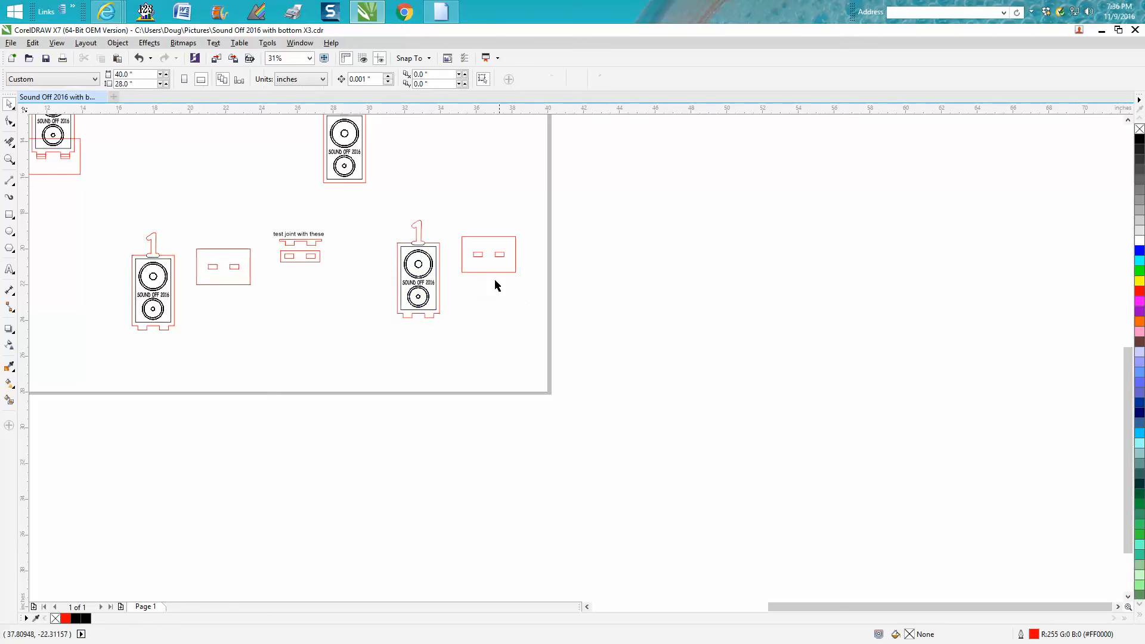
- Ungroup all objects in the duplicated speaker and base
{"action": "left_click_drag", "start_coordinate": [356, 217], "coordinate": [567, 338]}
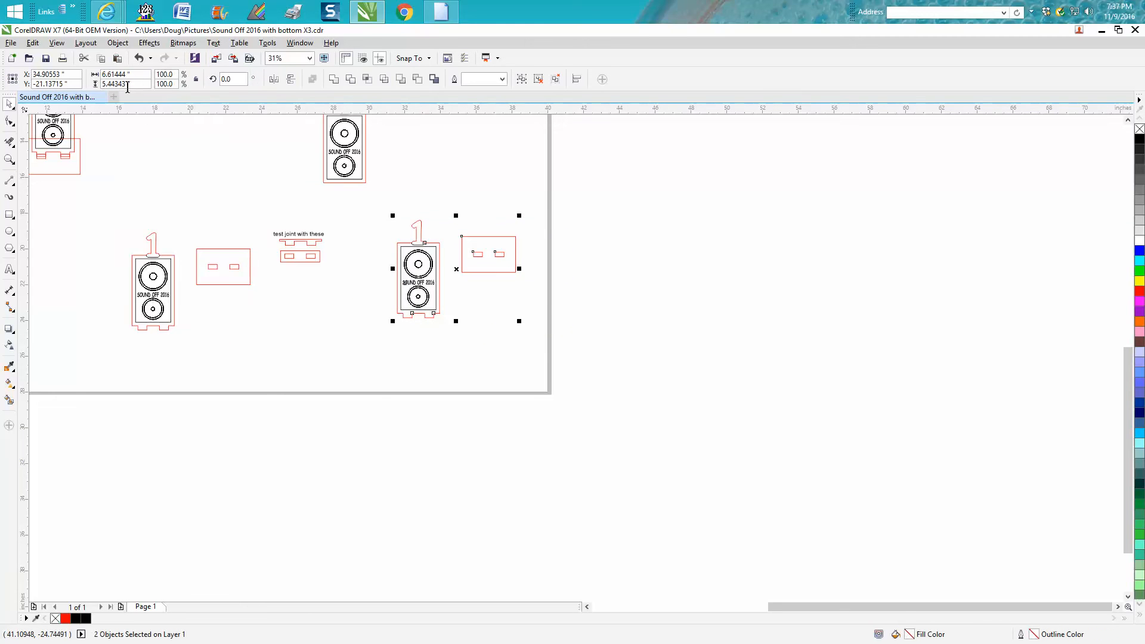
{"action": "left_click", "coordinate": [118, 42]}
{"action": "mouse_move", "coordinate": [167, 212]}
{"action": "left_click", "coordinate": [328, 226]}
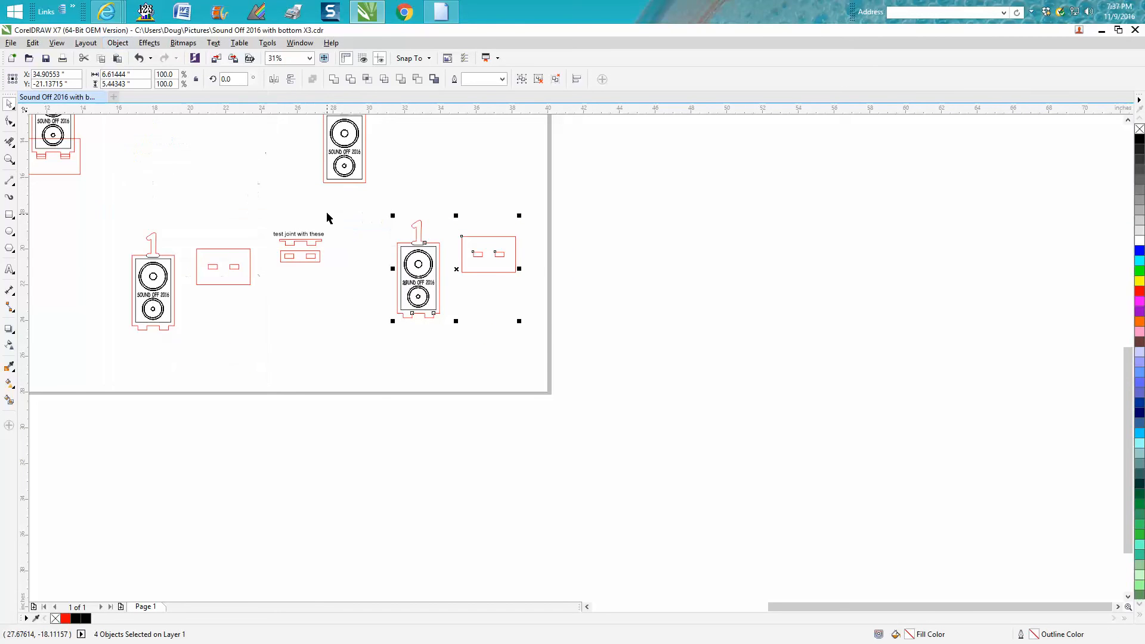
- Draw a rectangle about 2.14 by 0.99 inches around the two slots inside the duplicated base
{"action": "left_click", "coordinate": [13, 158]}
{"action": "left_click_drag", "start_coordinate": [378, 219], "coordinate": [601, 332]}
{"action": "left_click", "coordinate": [9, 214]}
{"action": "mouse_move", "coordinate": [488, 236]}
{"action": "left_mouse_down"}
{"action": "mouse_move", "coordinate": [506, 273]}
{"action": "mouse_move", "coordinate": [653, 312]}
{"action": "left_mouse_up"}
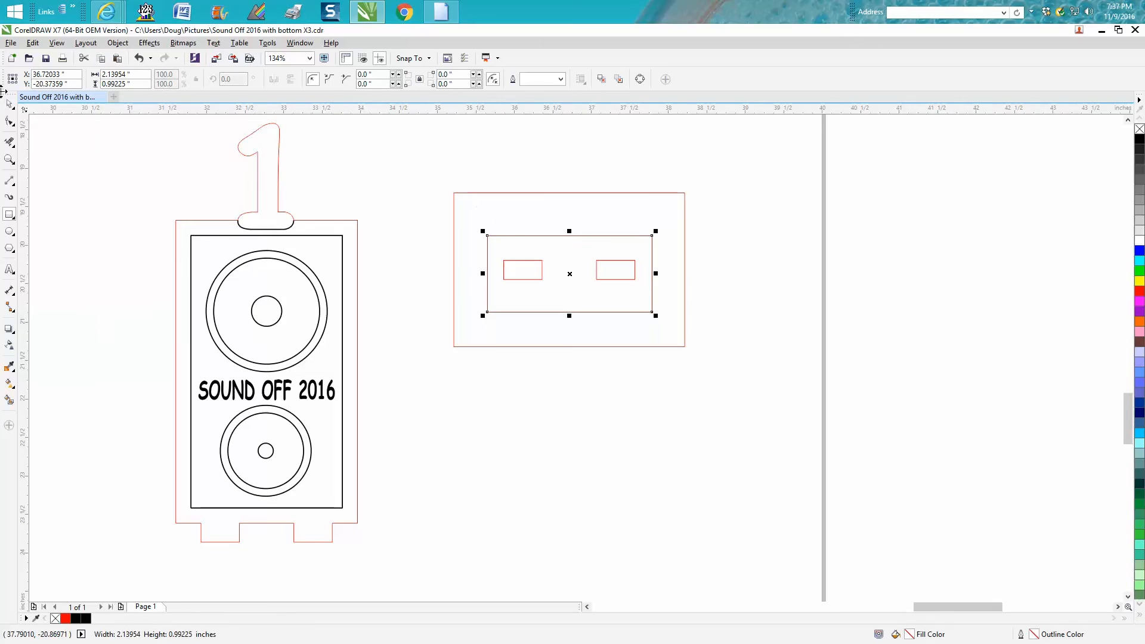
- Delete the duplicated base's 3 by 2 inch outline and move the smaller rectangle to about X 36.74, Y -20.28 inches around the slots
{"action": "left_click", "coordinate": [12, 105]}
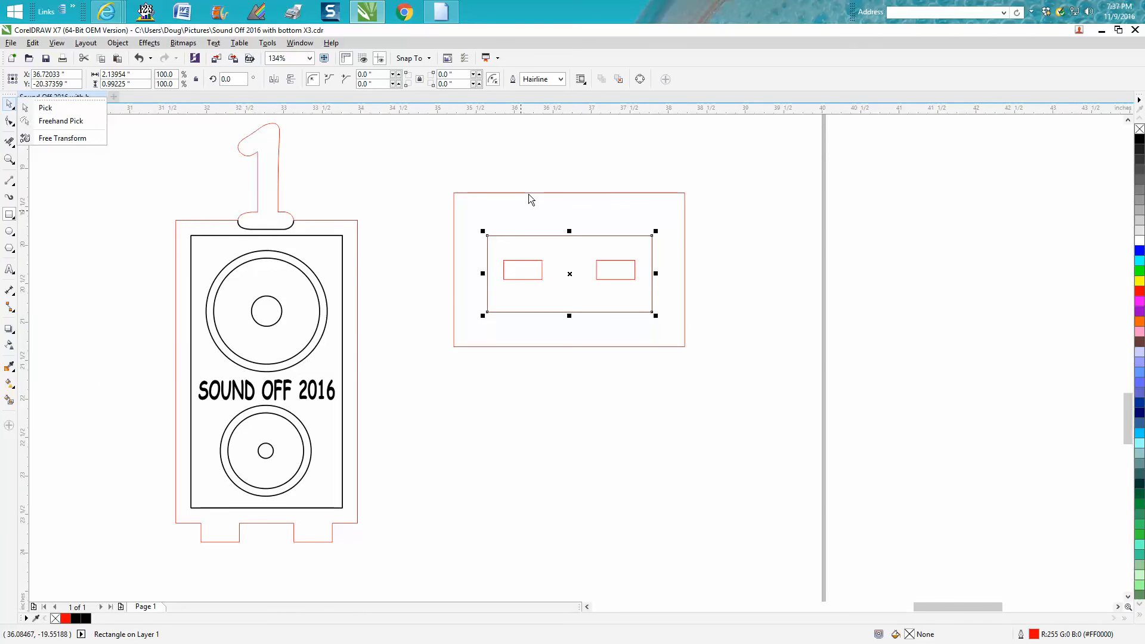
{"action": "left_click", "coordinate": [528, 194]}
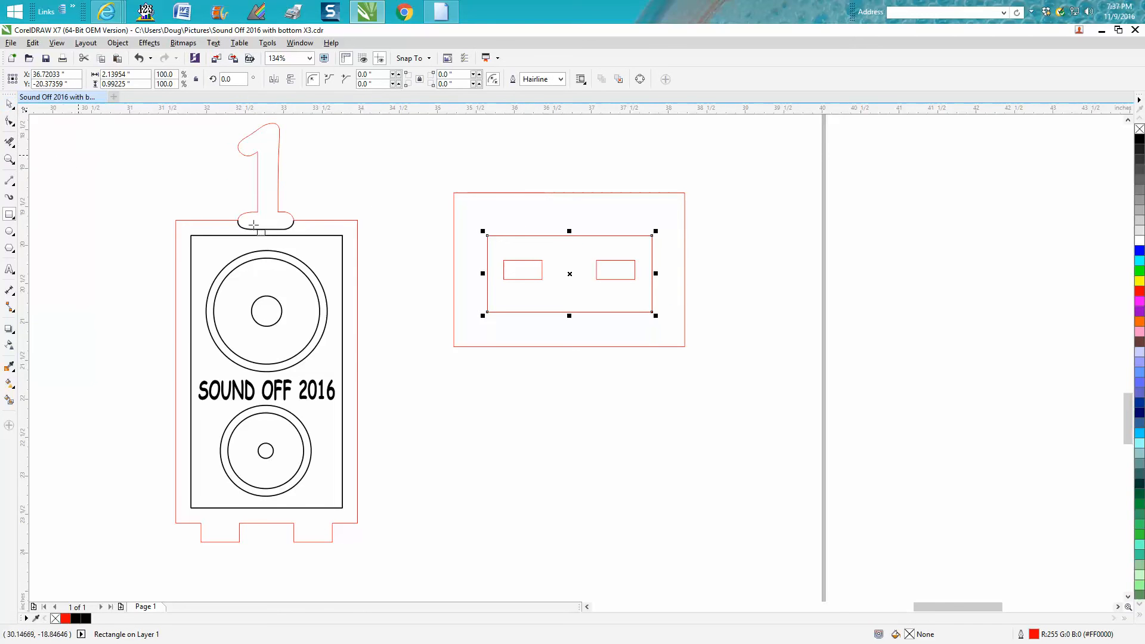
{"action": "left_click", "coordinate": [9, 104]}
{"action": "left_click", "coordinate": [529, 193]}
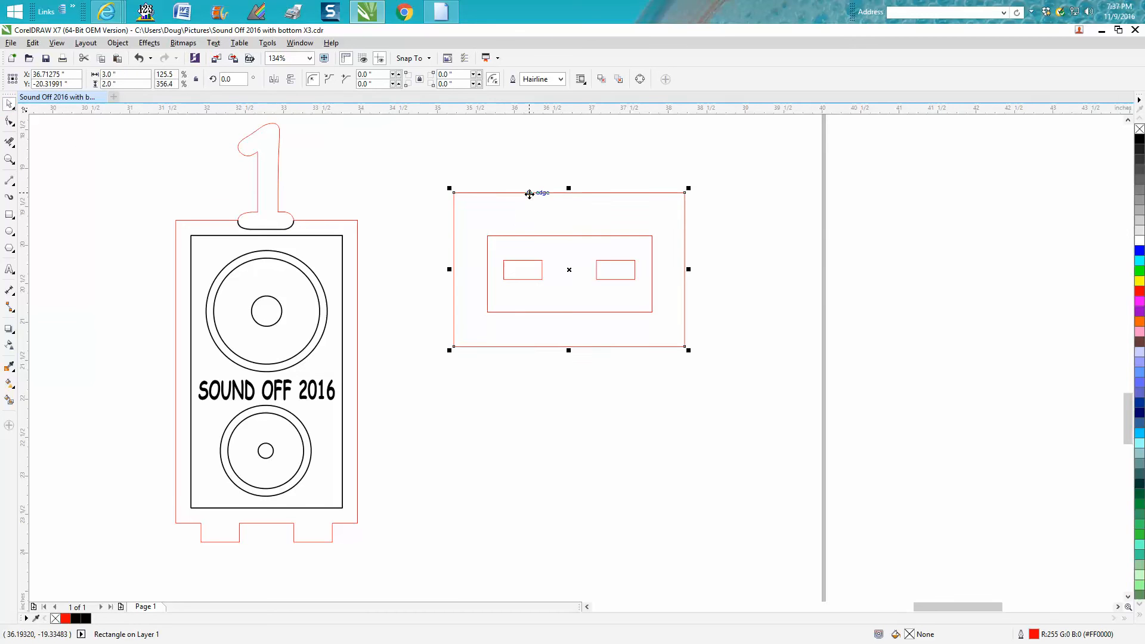
{"action": "key", "text": "Delete"}
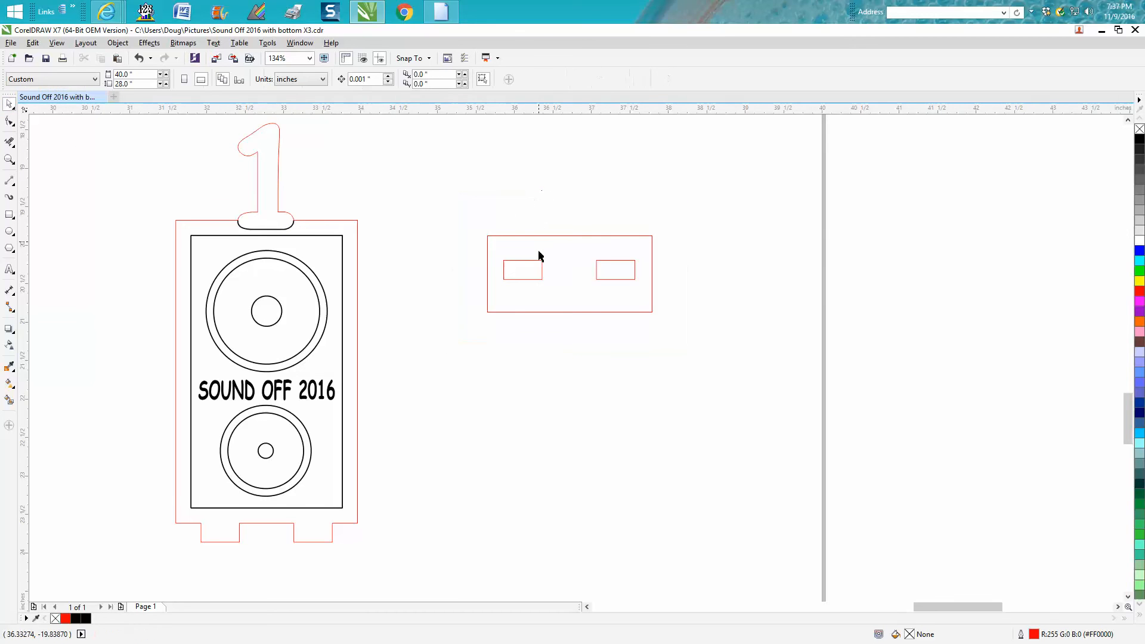
{"action": "left_click", "coordinate": [573, 311]}
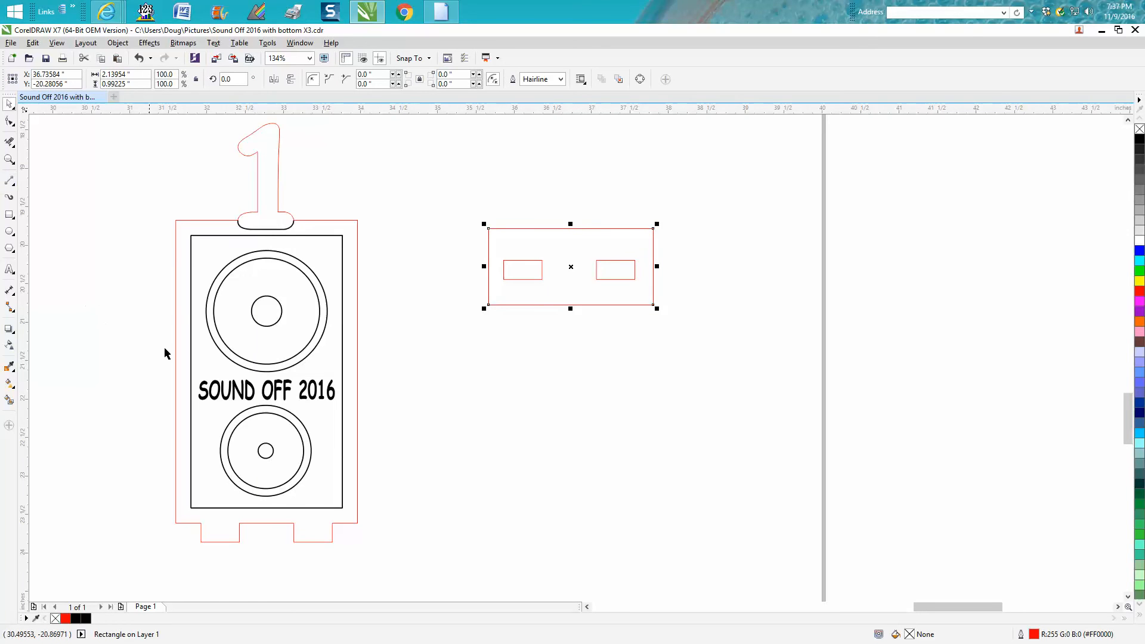
- Try a slanted line across the duplicated speaker's bottom tabs, and undo it
{"action": "left_click", "coordinate": [9, 181]}
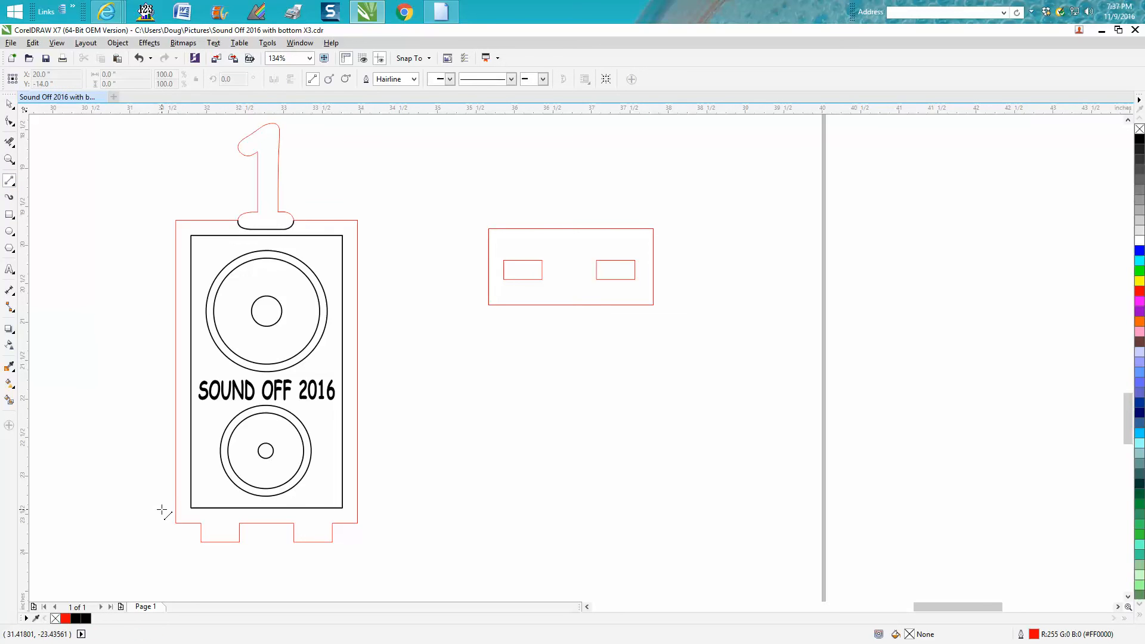
{"action": "left_click_drag", "start_coordinate": [89, 589], "coordinate": [388, 540]}
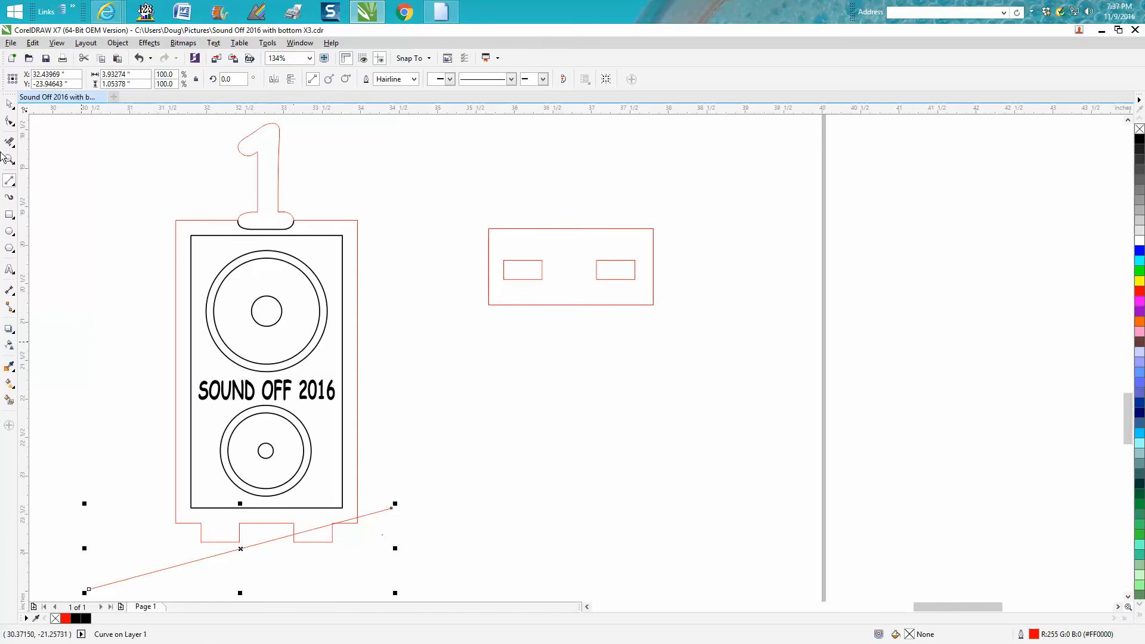
{"action": "left_click", "coordinate": [10, 105]}
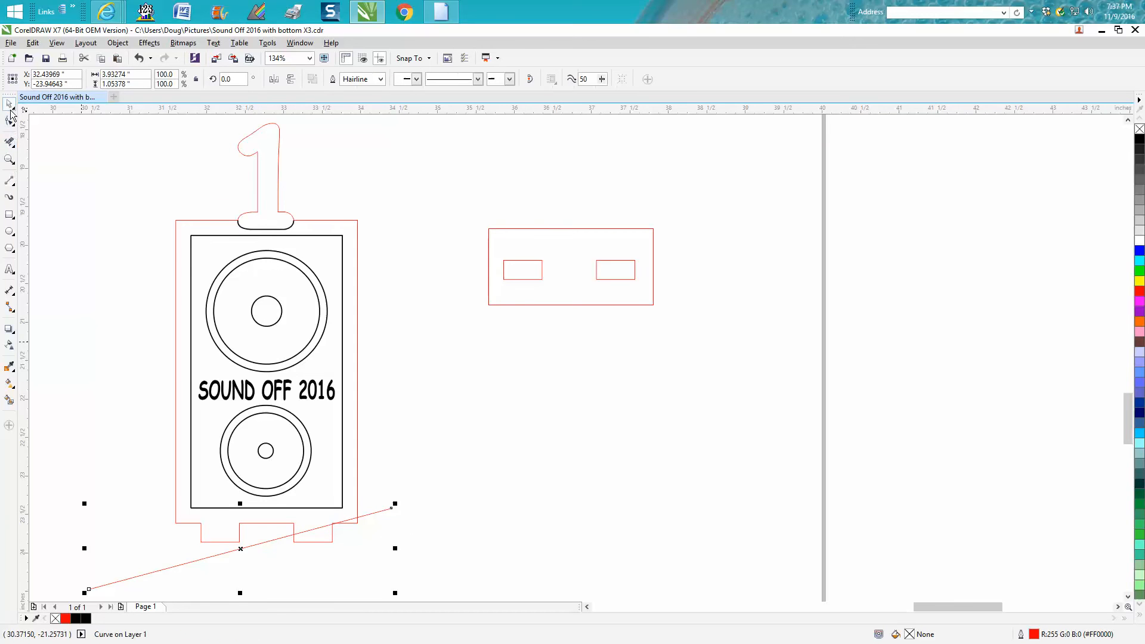
{"action": "left_click", "coordinate": [139, 58]}
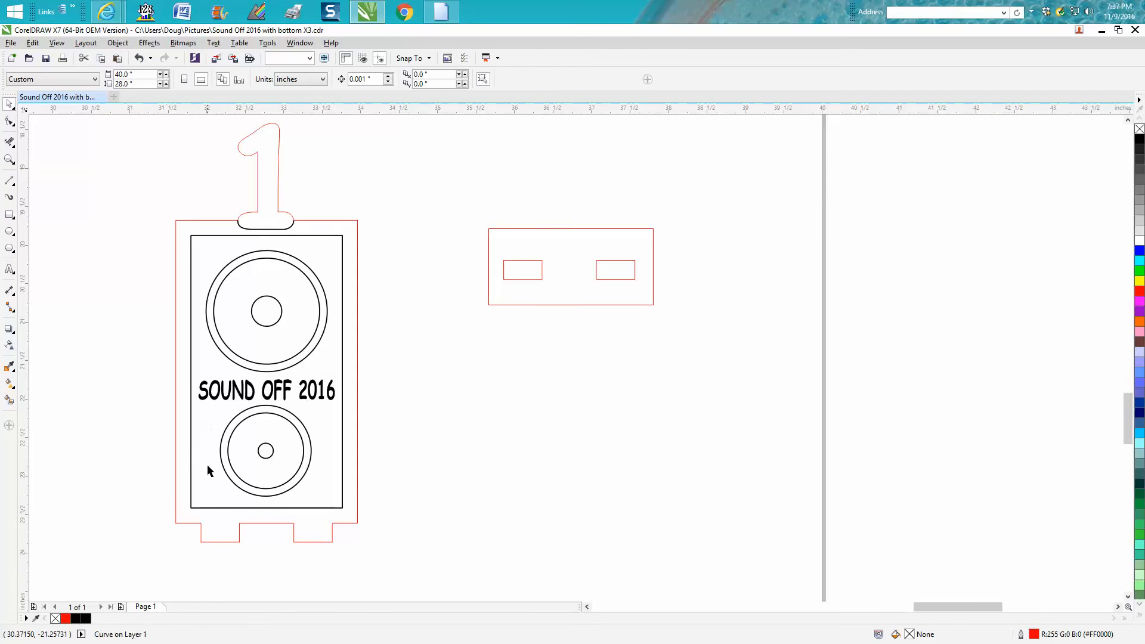
- Draw a horizontal two-point line about 2.99 inches long across the speaker outline just above the bottom tabs
{"action": "left_click", "coordinate": [12, 182]}
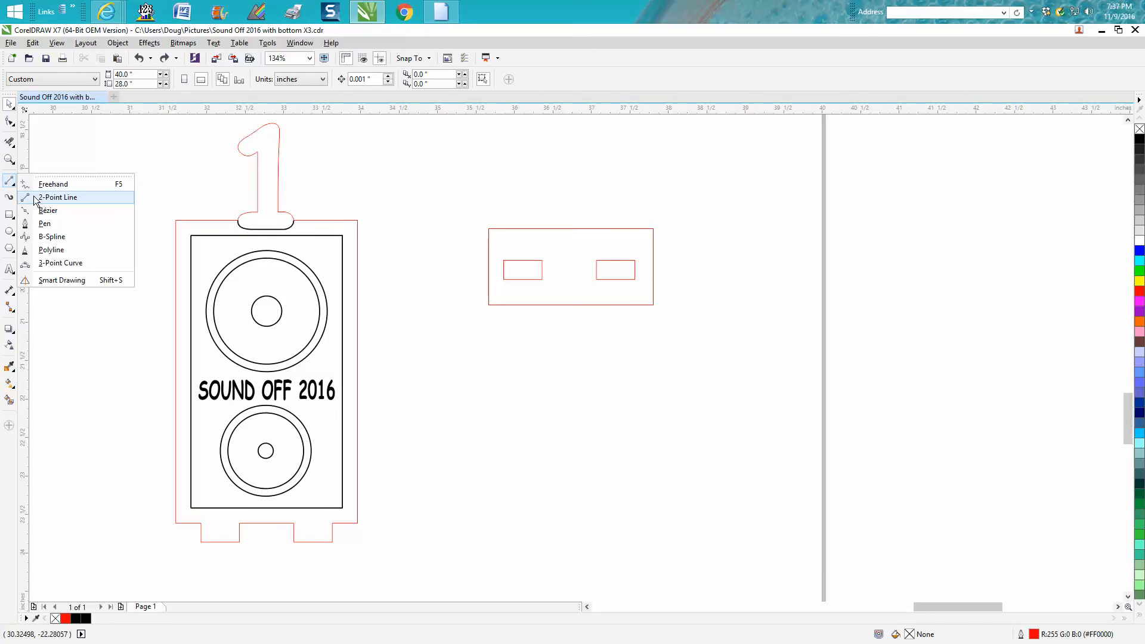
{"action": "left_click", "coordinate": [41, 197]}
{"action": "left_click_drag", "start_coordinate": [183, 512], "coordinate": [382, 511]}
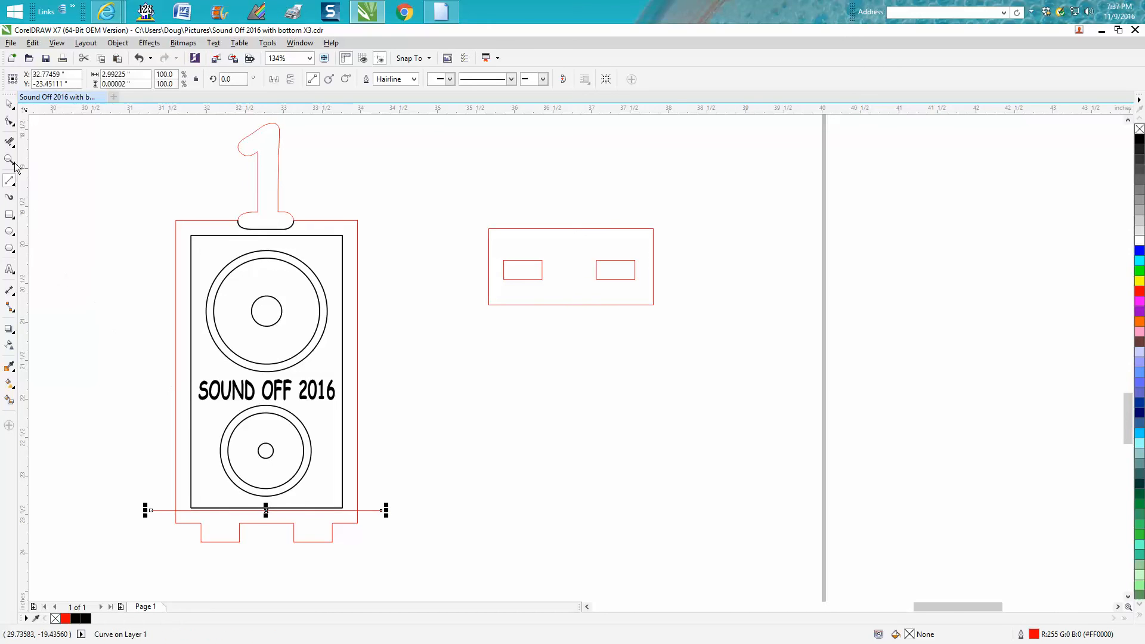
- Trim away the speaker outline above the cut line and the line's overhanging ends with Virtual Segment Delete
{"action": "left_click", "coordinate": [9, 141]}
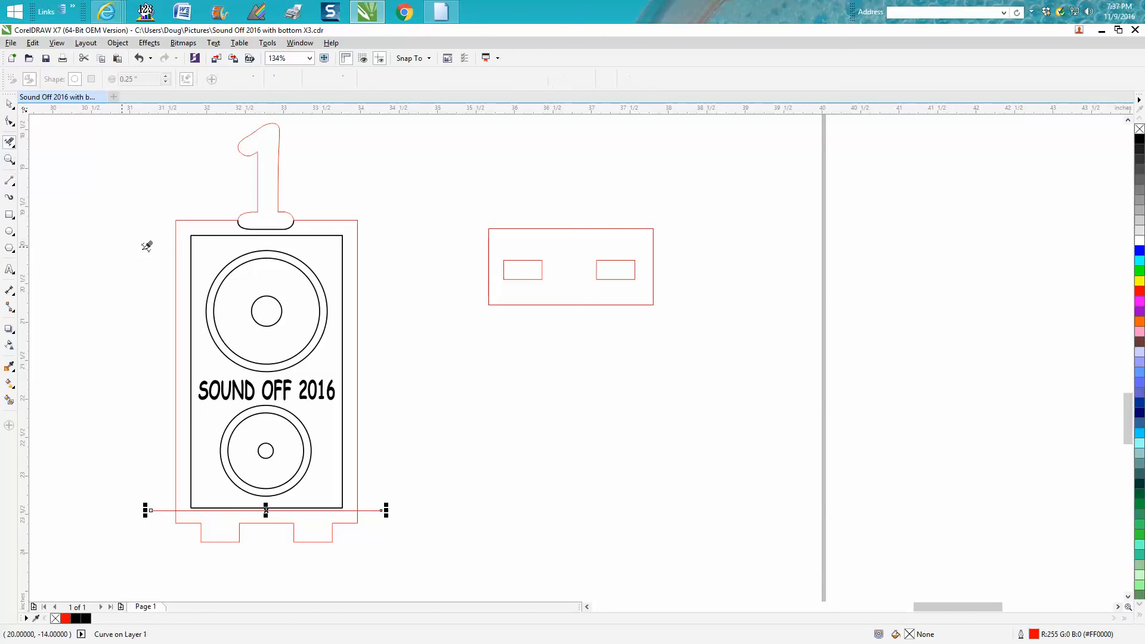
{"action": "left_click", "coordinate": [178, 256]}
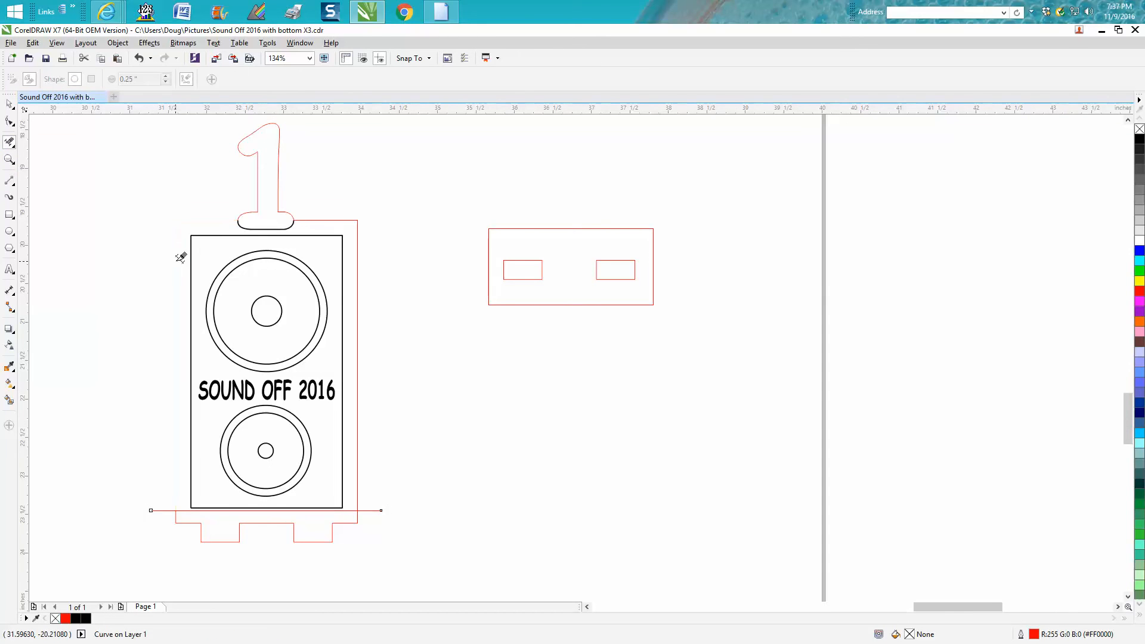
{"action": "left_click", "coordinate": [358, 297]}
{"action": "left_click", "coordinate": [379, 509]}
{"action": "left_click", "coordinate": [163, 507]}
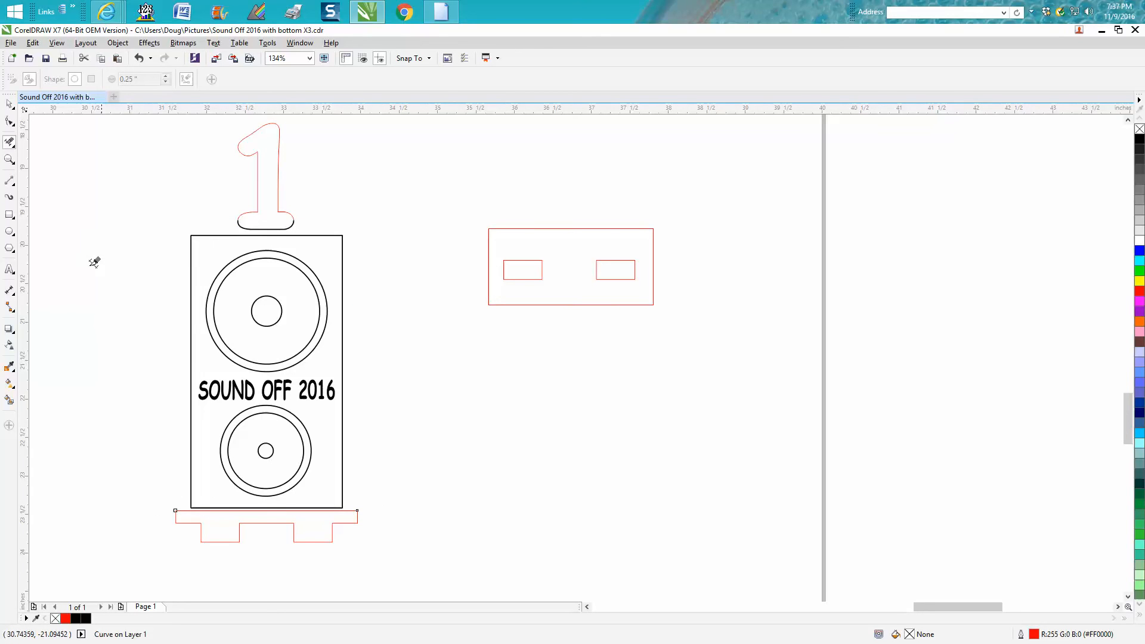
- Ungroup all objects in the remaining speaker artwork above the tab strip
{"action": "left_click", "coordinate": [10, 104]}
{"action": "left_click", "coordinate": [259, 177]}
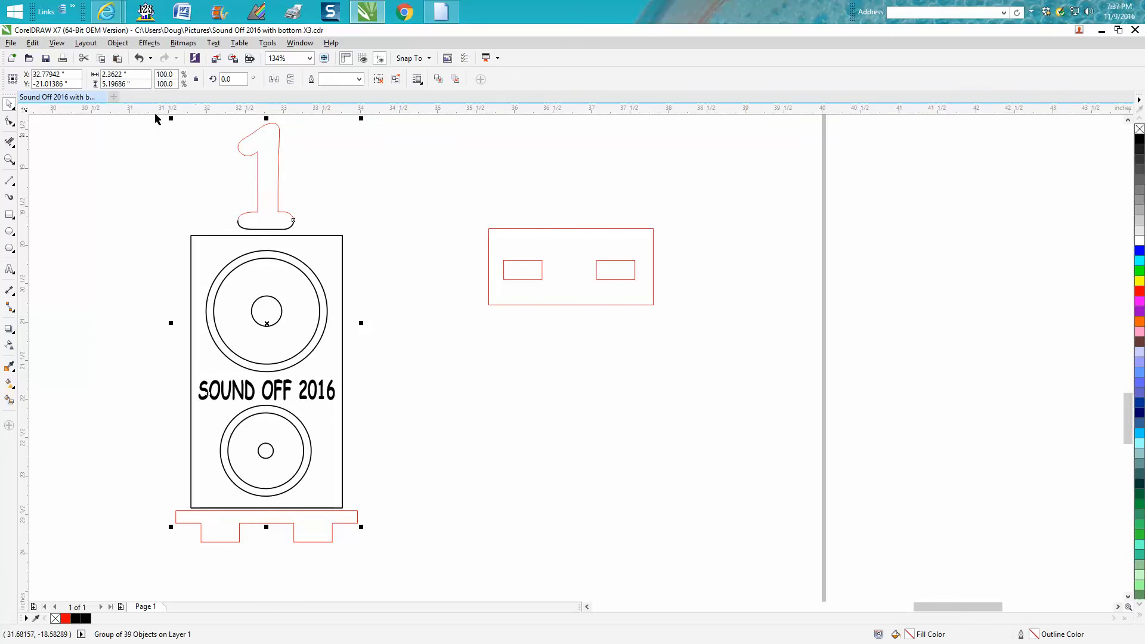
{"action": "left_click", "coordinate": [117, 43]}
{"action": "mouse_move", "coordinate": [169, 219]}
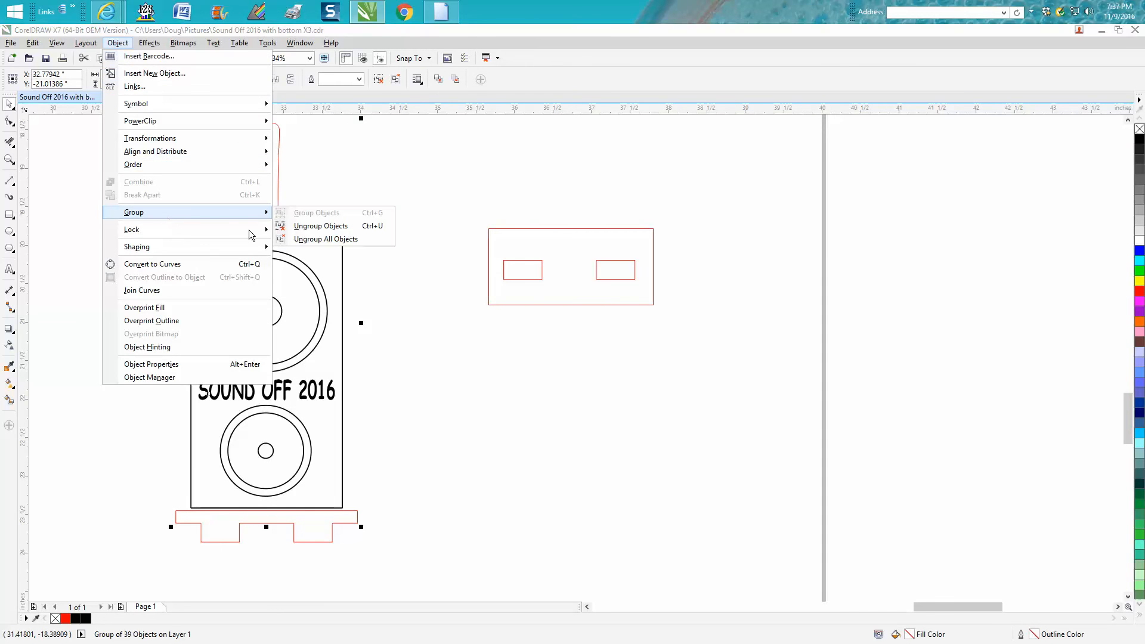
{"action": "left_click", "coordinate": [325, 242]}
- Delete the upper speaker circles, the SOUND OFF 2016 text and the two larger circles of the lower speaker
{"action": "left_click_drag", "start_coordinate": [158, 165], "coordinate": [395, 409]}
{"action": "key", "text": "Delete"}
{"action": "left_click", "coordinate": [301, 424]}
{"action": "key", "text": "Delete"}
{"action": "left_click", "coordinate": [304, 440]}
{"action": "key", "text": "Delete"}
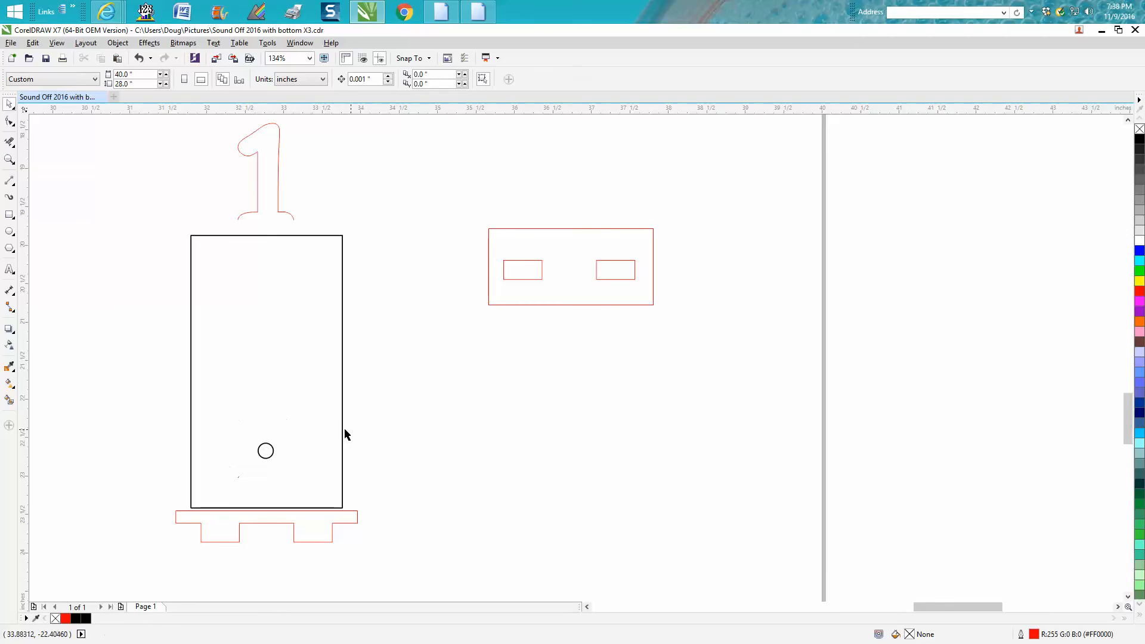
- Delete the black rectangular frame, the remaining small circle and the number 1 outline above the tab strip
{"action": "left_click", "coordinate": [342, 431]}
{"action": "key", "text": "Delete"}
{"action": "left_click", "coordinate": [260, 446]}
{"action": "key", "text": "Delete"}
{"action": "left_click", "coordinate": [279, 214]}
{"action": "key", "text": "Delete"}
- Group the tab strip's three objects and move the group just below the slotted rectangle, to about X 36.75, Y -21.14 inches
{"action": "left_click_drag", "start_coordinate": [157, 436], "coordinate": [417, 583]}
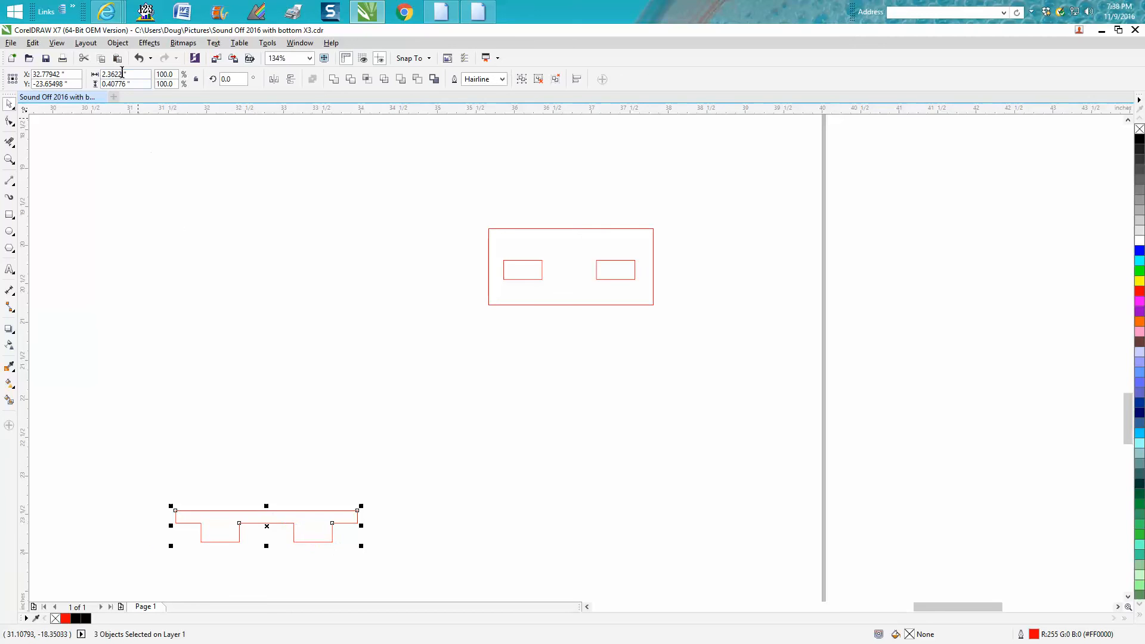
{"action": "left_click", "coordinate": [117, 43]}
{"action": "mouse_move", "coordinate": [149, 220]}
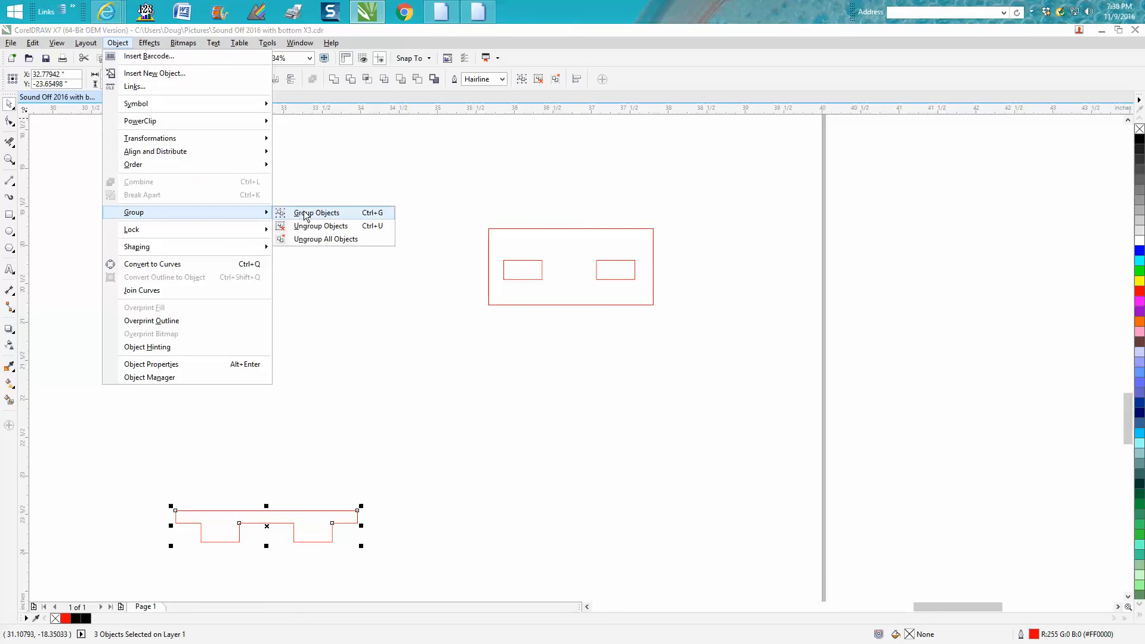
{"action": "left_click", "coordinate": [307, 213]}
{"action": "left_click_drag", "start_coordinate": [433, 471], "coordinate": [572, 329]}
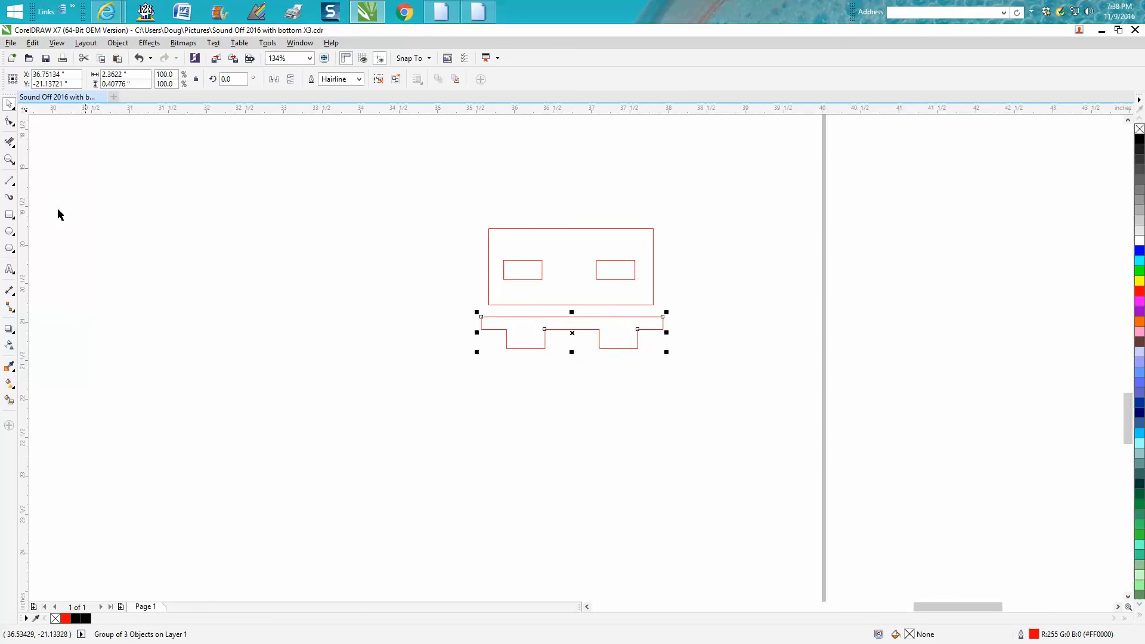
- Draw a rectangle about 2.63 by 1.75 inches around the slotted piece and the tab strip
{"action": "left_click", "coordinate": [9, 214]}
{"action": "left_click_drag", "start_coordinate": [476, 225], "coordinate": [678, 360]}
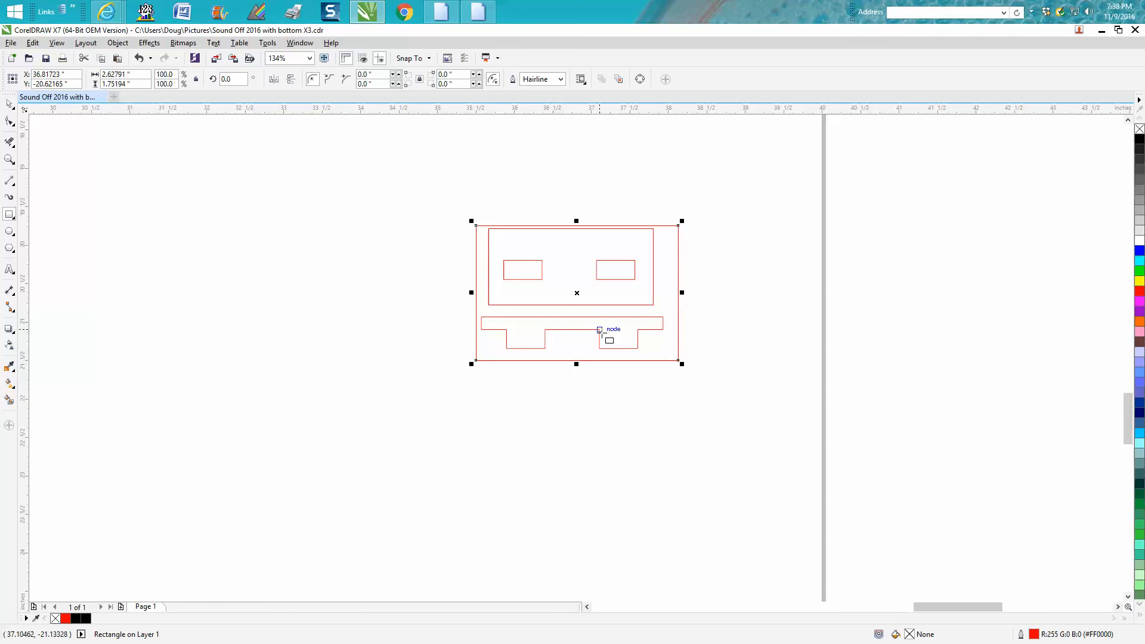
- Examine the slots and tabs of the new test pieces up close and look over the other pieces on the page
{"action": "scroll", "coordinate": [591, 319], "scroll_direction": "down", "scroll_amount": 4}
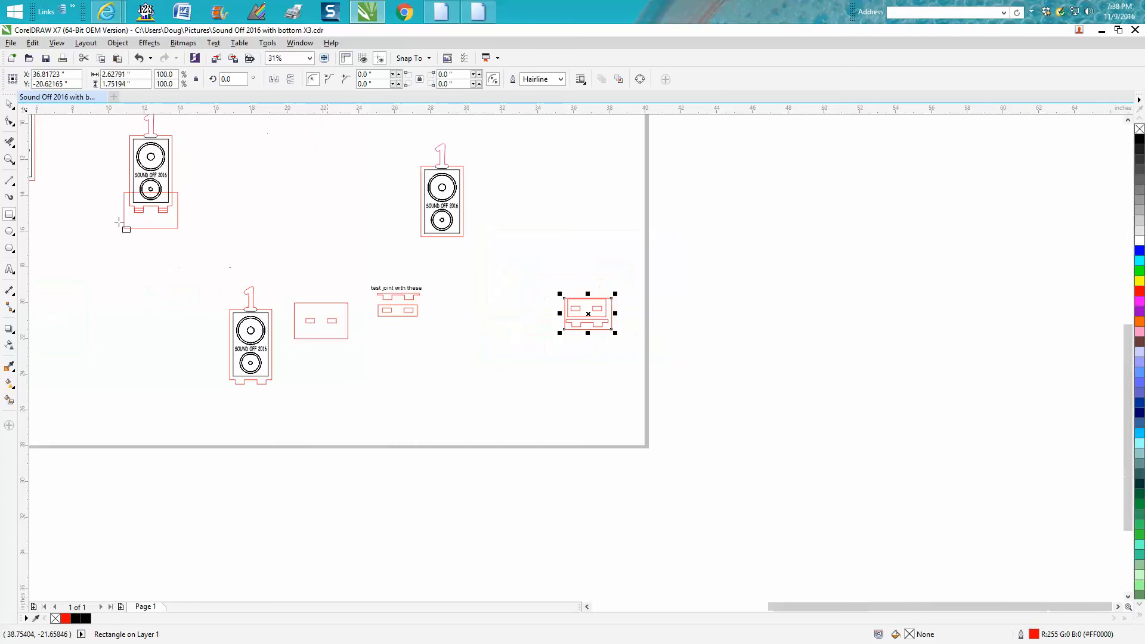
{"action": "left_click", "coordinate": [14, 161]}
{"action": "left_click_drag", "start_coordinate": [535, 282], "coordinate": [682, 381]}
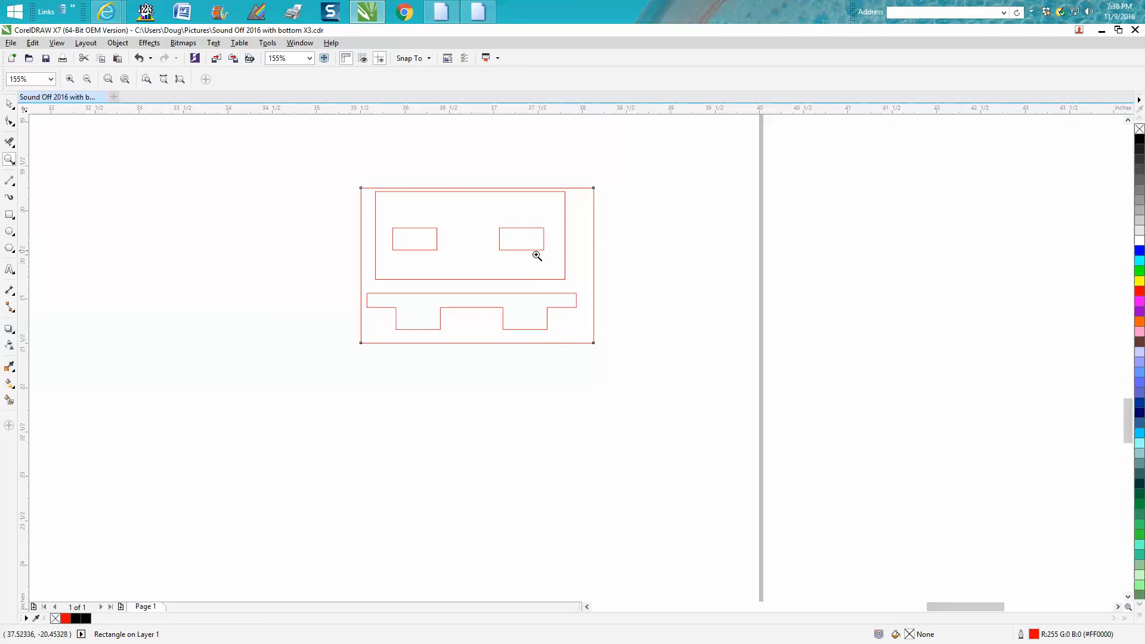
{"action": "left_click_drag", "start_coordinate": [340, 214], "coordinate": [654, 326]}
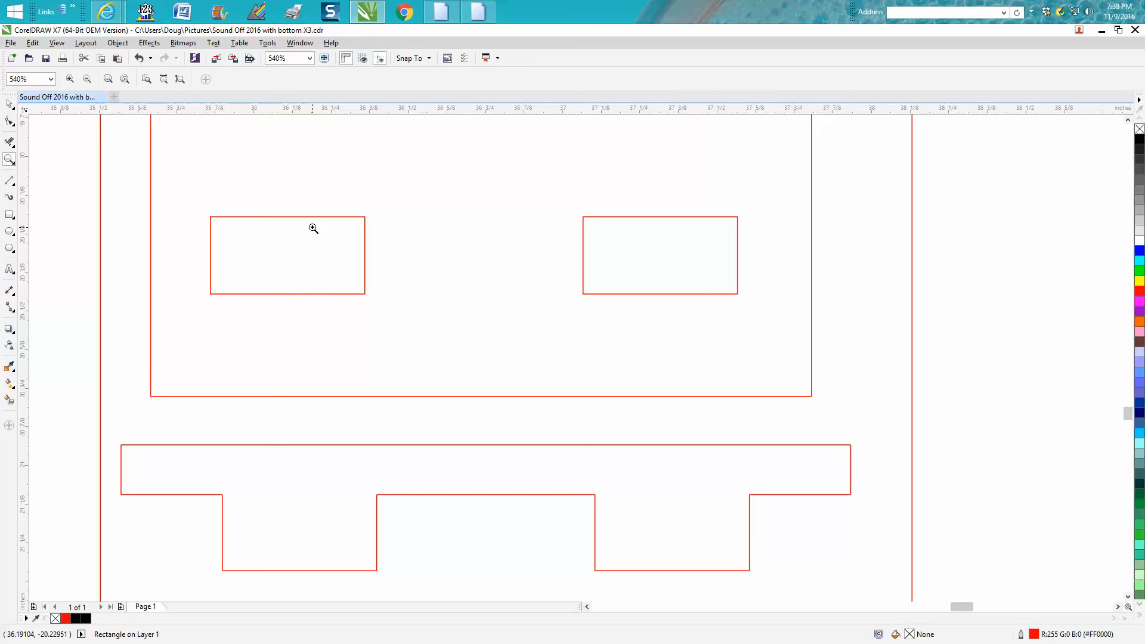
{"action": "scroll", "coordinate": [313, 227], "scroll_direction": "down", "scroll_amount": 2}
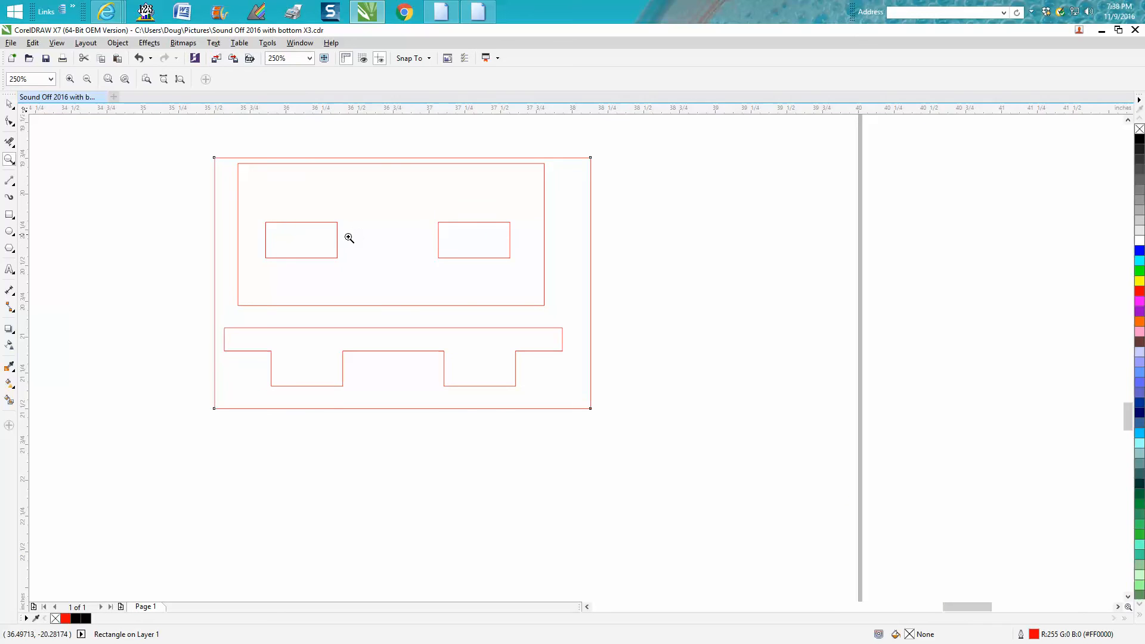
{"action": "scroll", "coordinate": [324, 237], "scroll_direction": "down", "scroll_amount": 5}
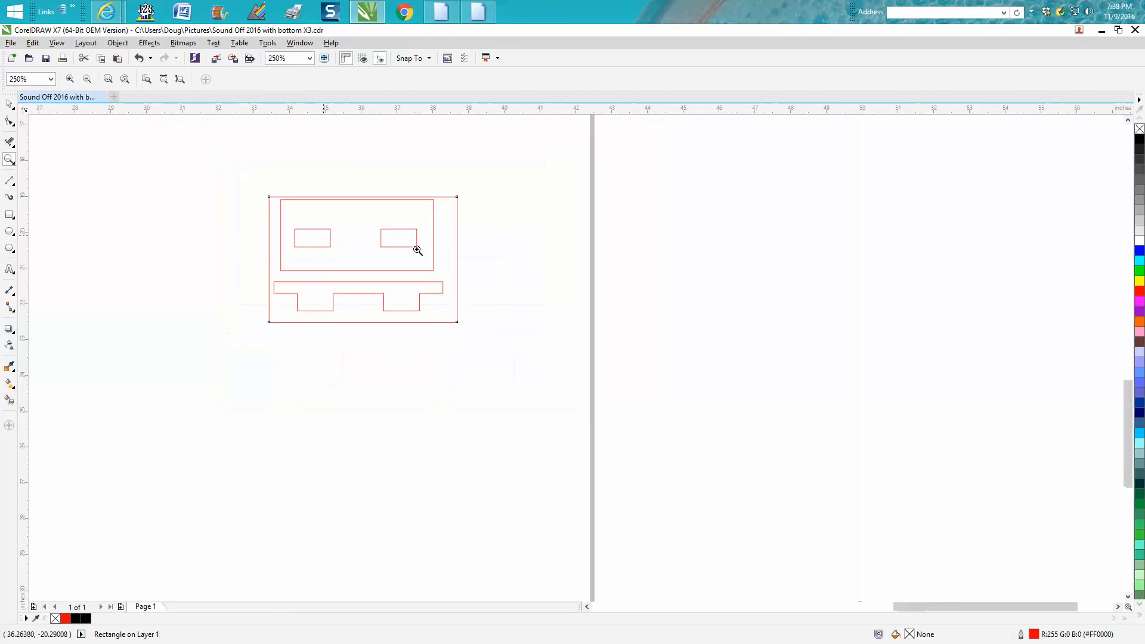
{"action": "left_click_drag", "start_coordinate": [189, 147], "coordinate": [231, 175]}
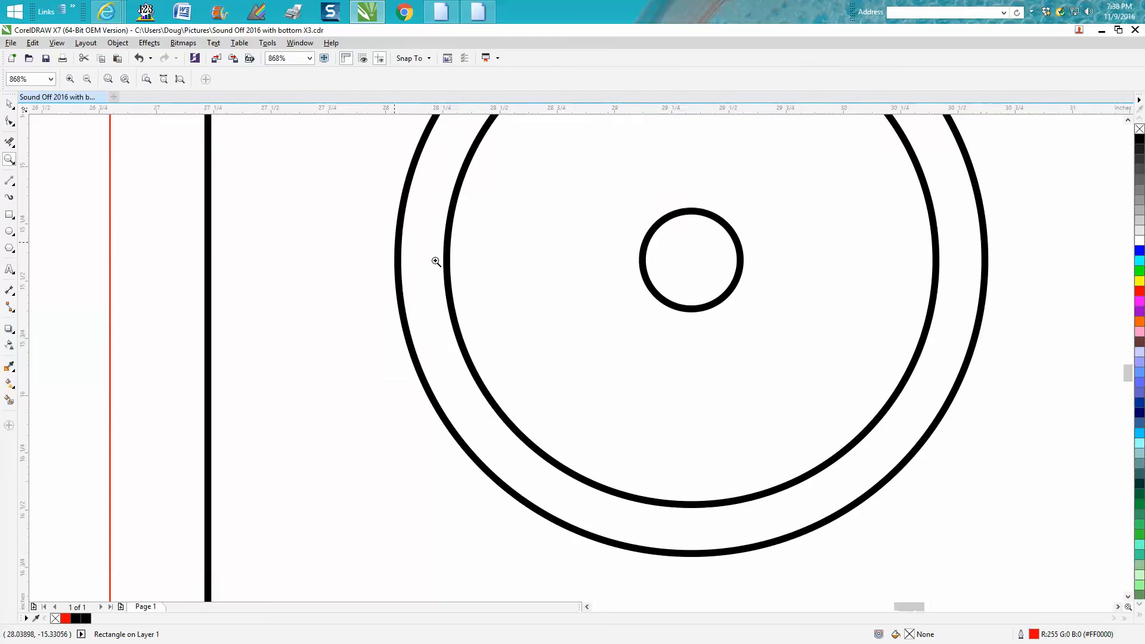
{"action": "scroll", "coordinate": [437, 259], "scroll_direction": "down", "scroll_amount": 3}
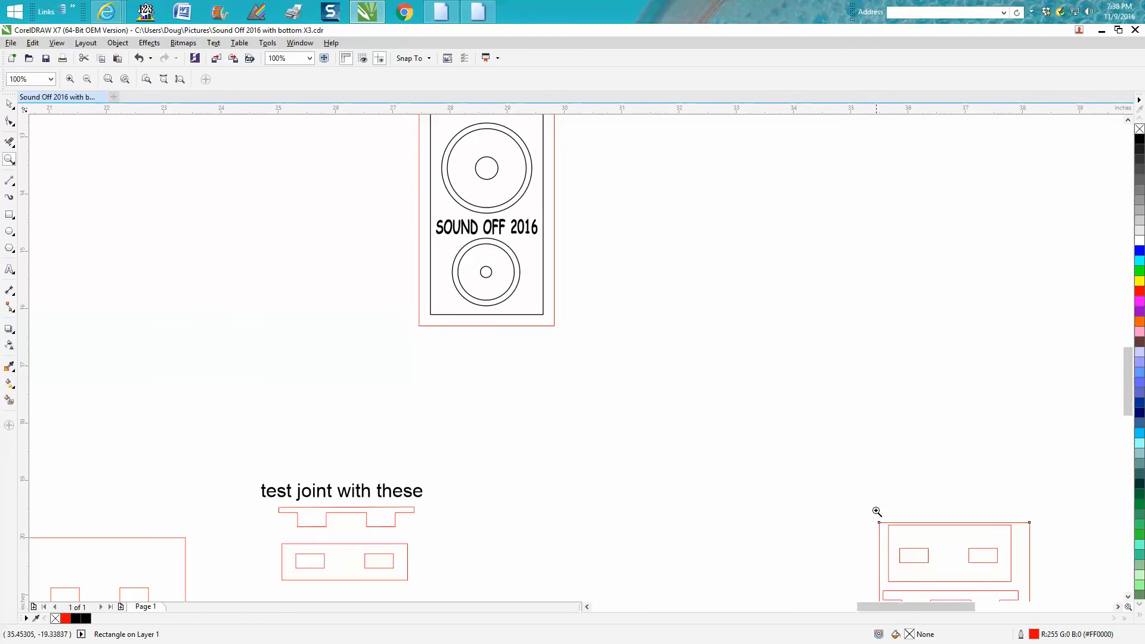
{"action": "scroll", "coordinate": [949, 559], "scroll_direction": "up", "scroll_amount": 7}
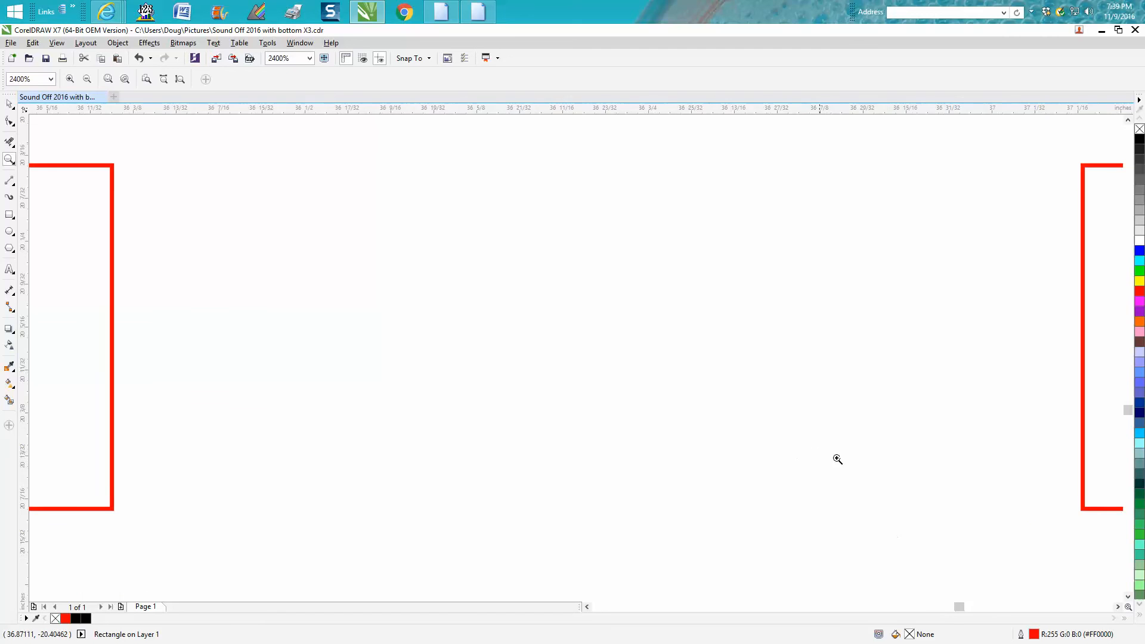
{"action": "scroll", "coordinate": [953, 460], "scroll_direction": "down", "scroll_amount": 5}
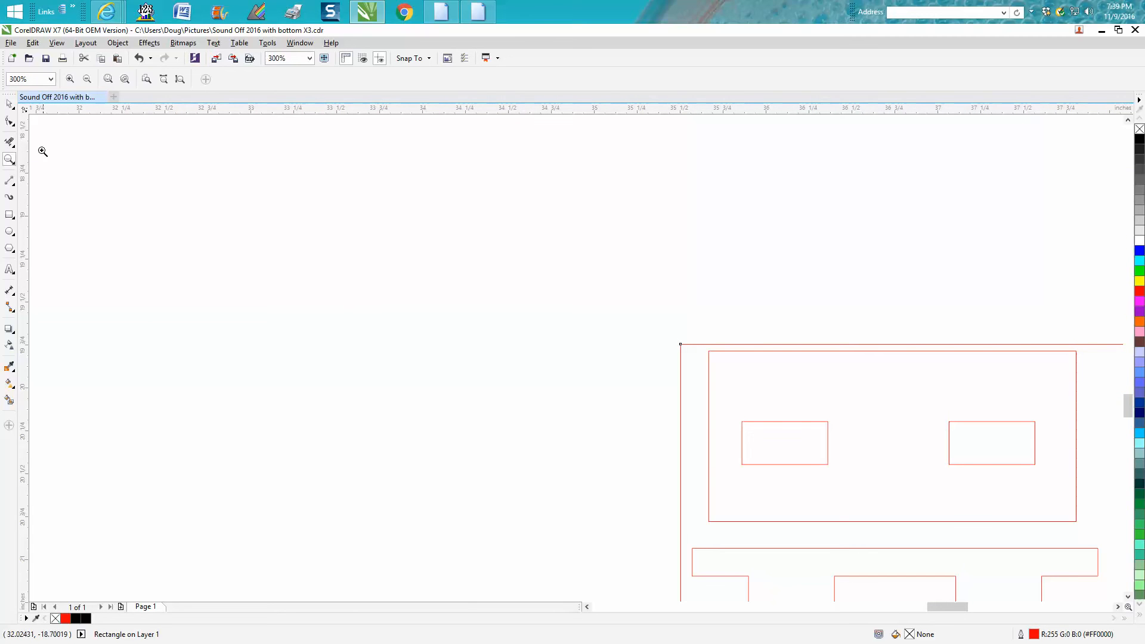
{"action": "left_click_drag", "start_coordinate": [669, 407], "coordinate": [880, 510]}
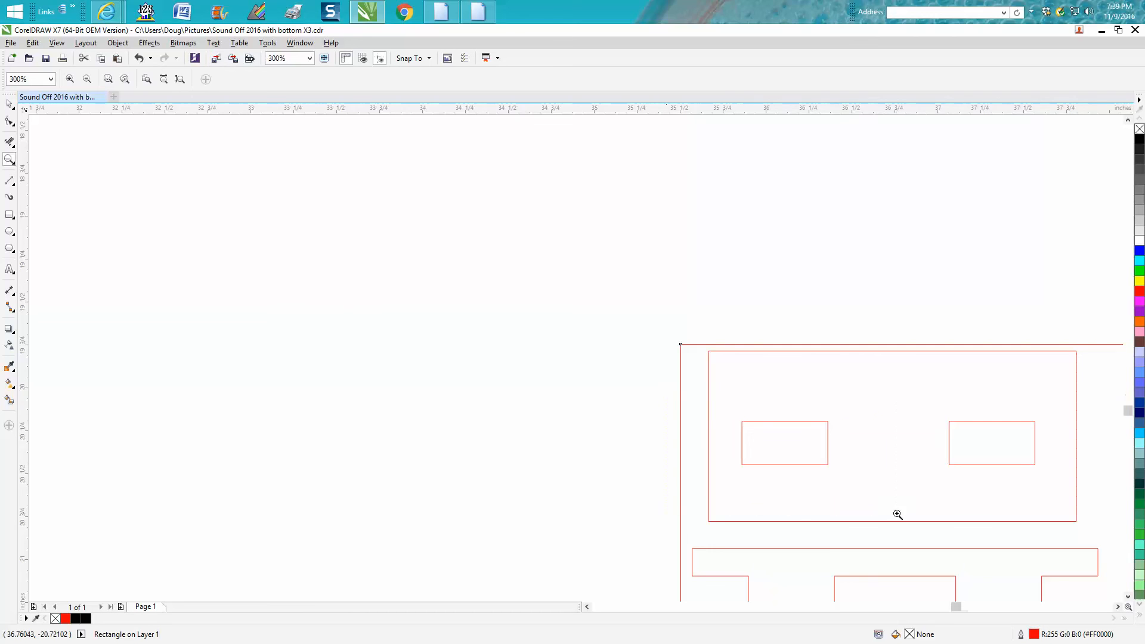
{"action": "scroll", "coordinate": [265, 346], "scroll_direction": "down", "scroll_amount": 3}
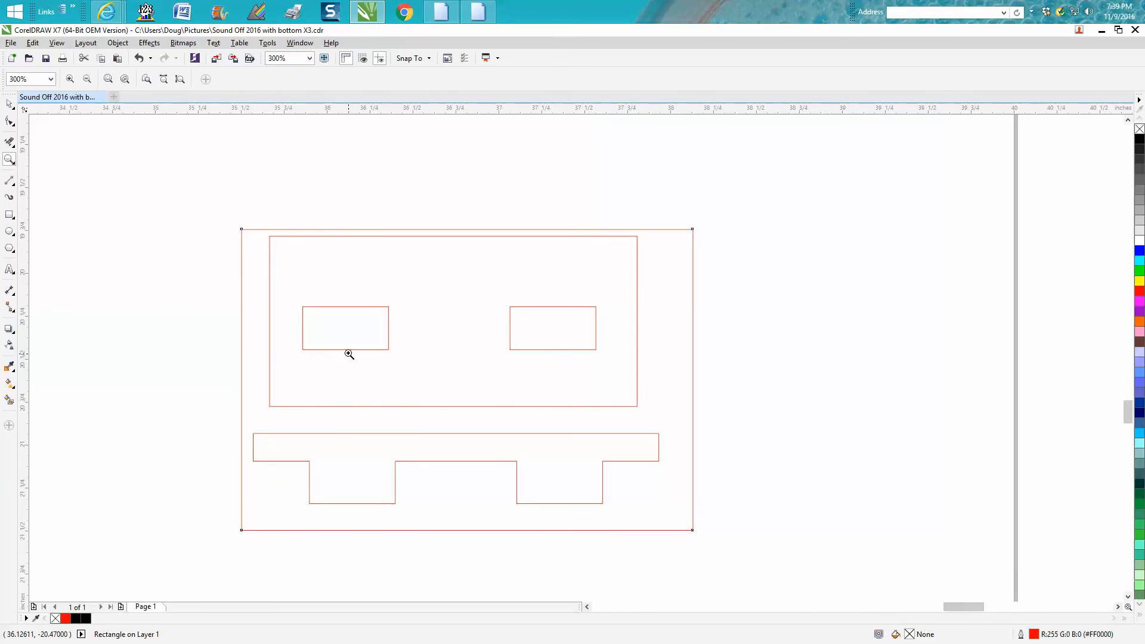
- Delete the large rectangle surrounding the slotted piece and the tab strip
{"action": "left_click", "coordinate": [9, 104]}
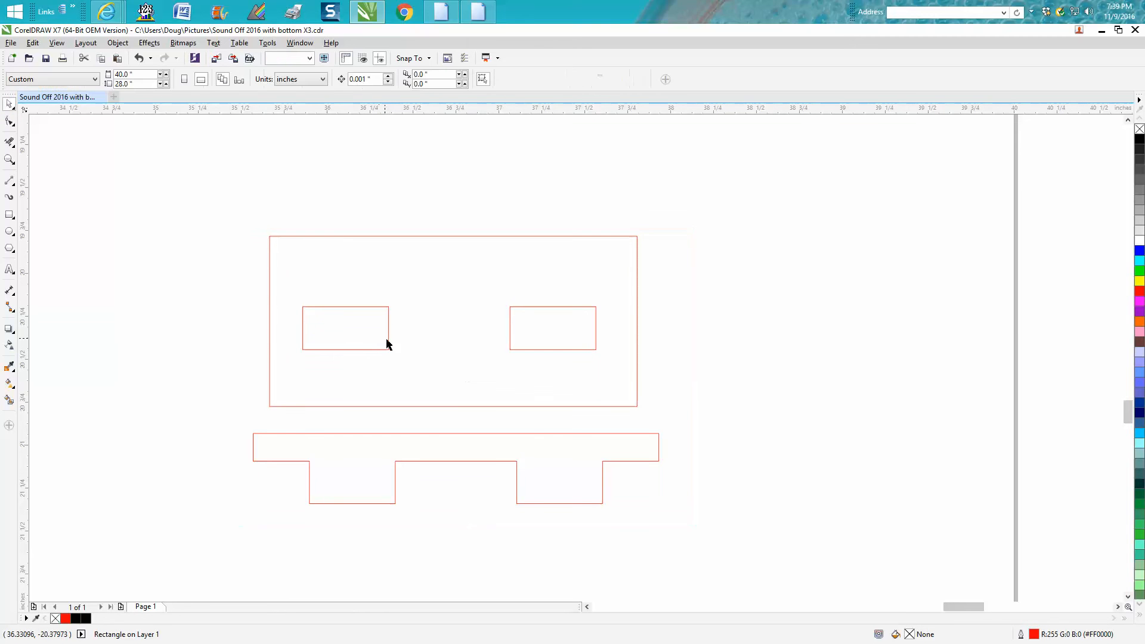
{"action": "left_click", "coordinate": [366, 310]}
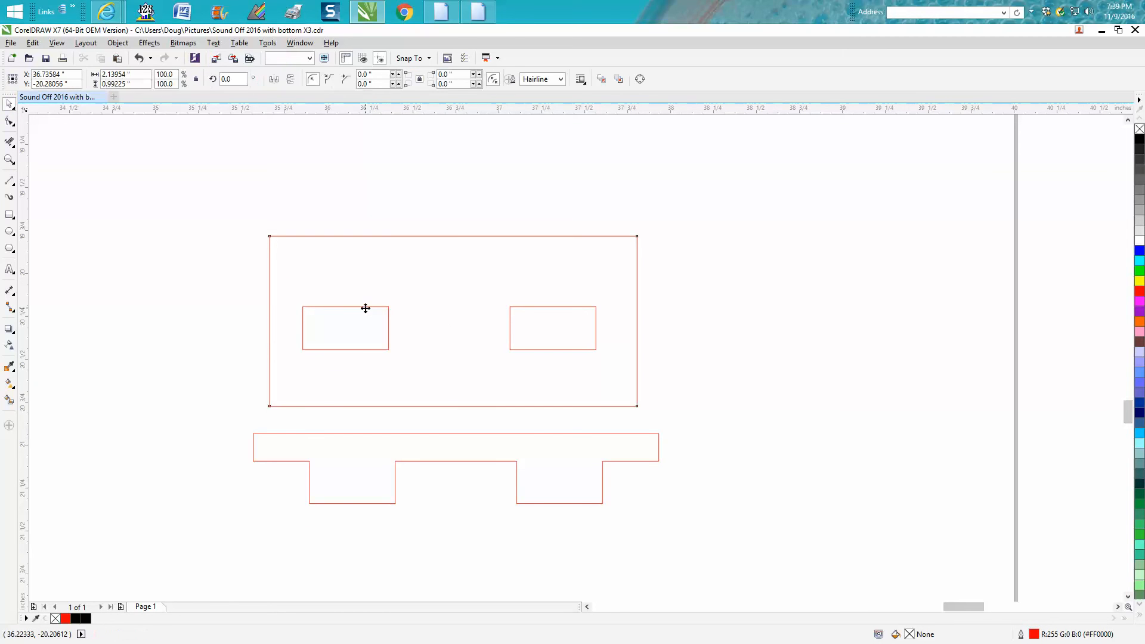
{"action": "left_click", "coordinate": [117, 44]}
{"action": "mouse_move", "coordinate": [138, 215]}
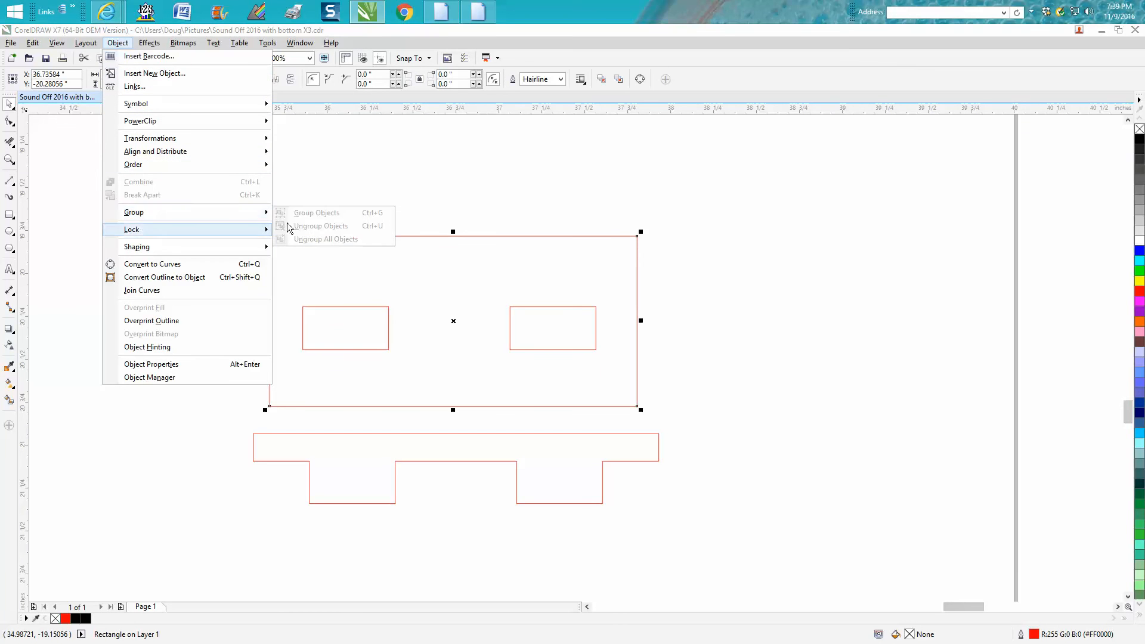
{"action": "left_click", "coordinate": [331, 199]}
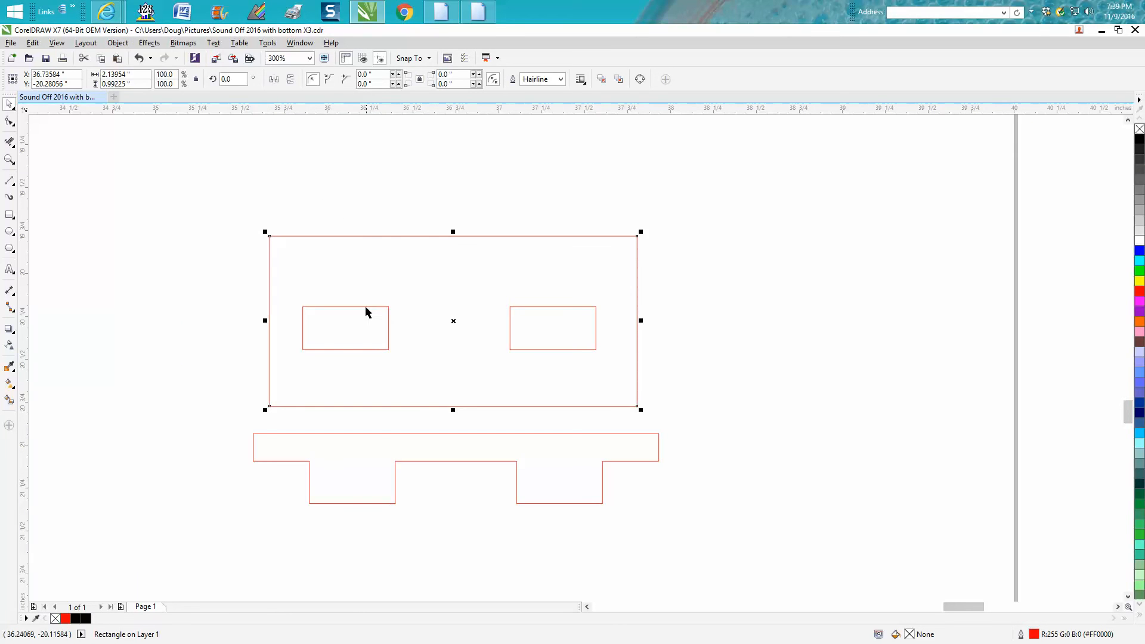
- Ungroup the two slots inside the test base
{"action": "left_click", "coordinate": [366, 308]}
{"action": "left_click", "coordinate": [374, 212]}
{"action": "left_click", "coordinate": [366, 307]}
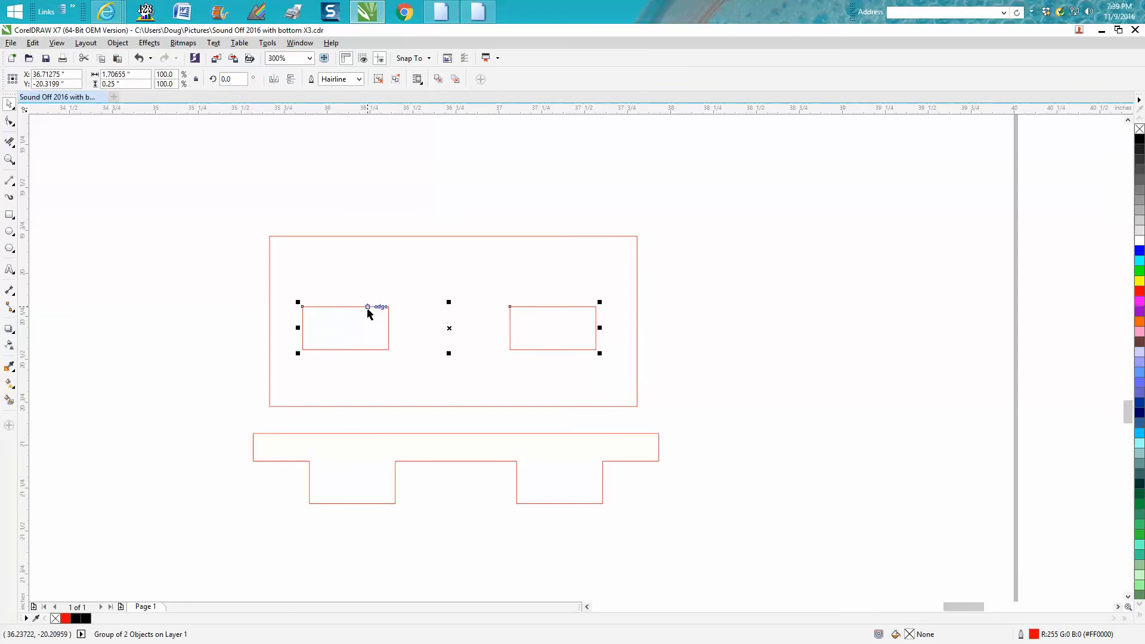
{"action": "left_click", "coordinate": [118, 44]}
{"action": "mouse_move", "coordinate": [159, 212]}
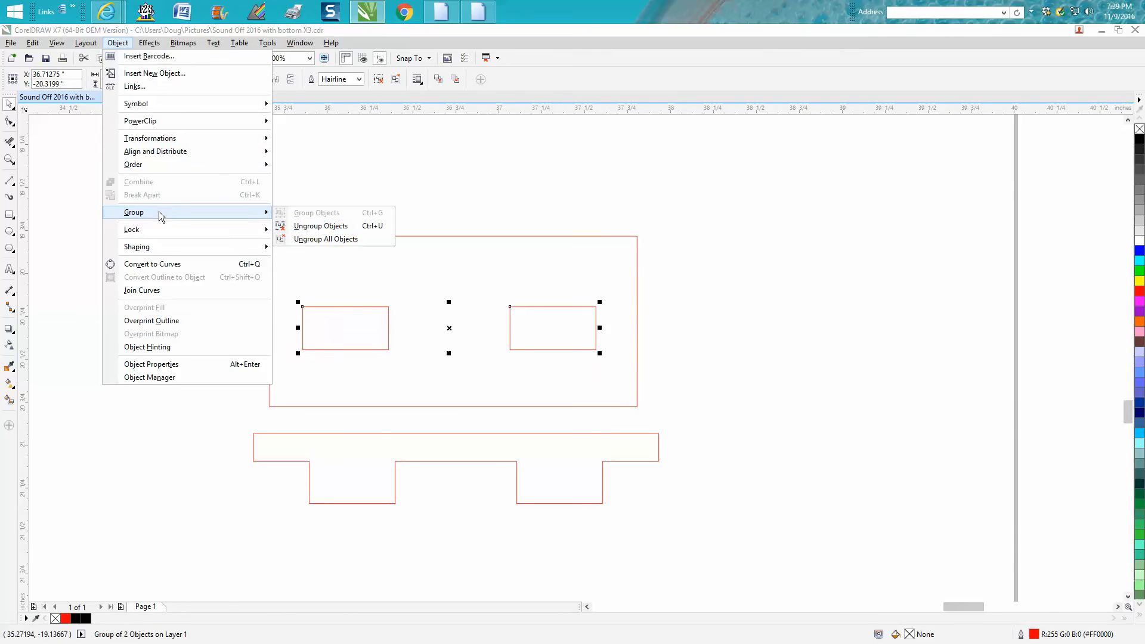
{"action": "left_click", "coordinate": [330, 233]}
- Set the width of the test base's left slot to 0.49 inches
{"action": "left_click", "coordinate": [331, 317]}
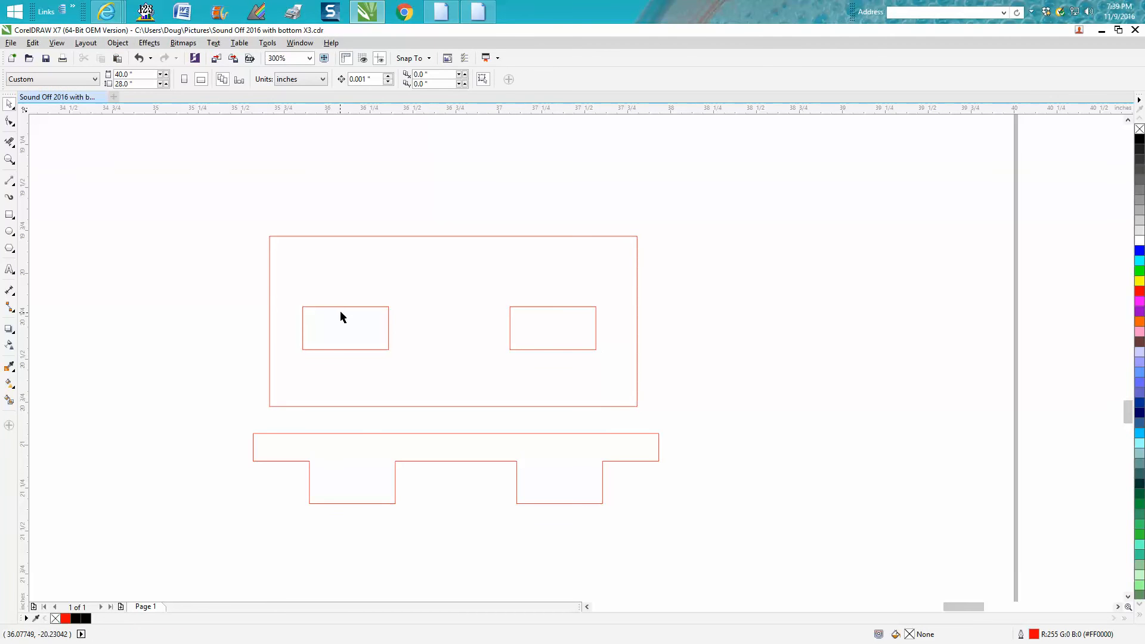
{"action": "left_click", "coordinate": [340, 306]}
{"action": "left_click", "coordinate": [346, 310]}
{"action": "left_click", "coordinate": [377, 279]}
{"action": "left_click", "coordinate": [365, 307]}
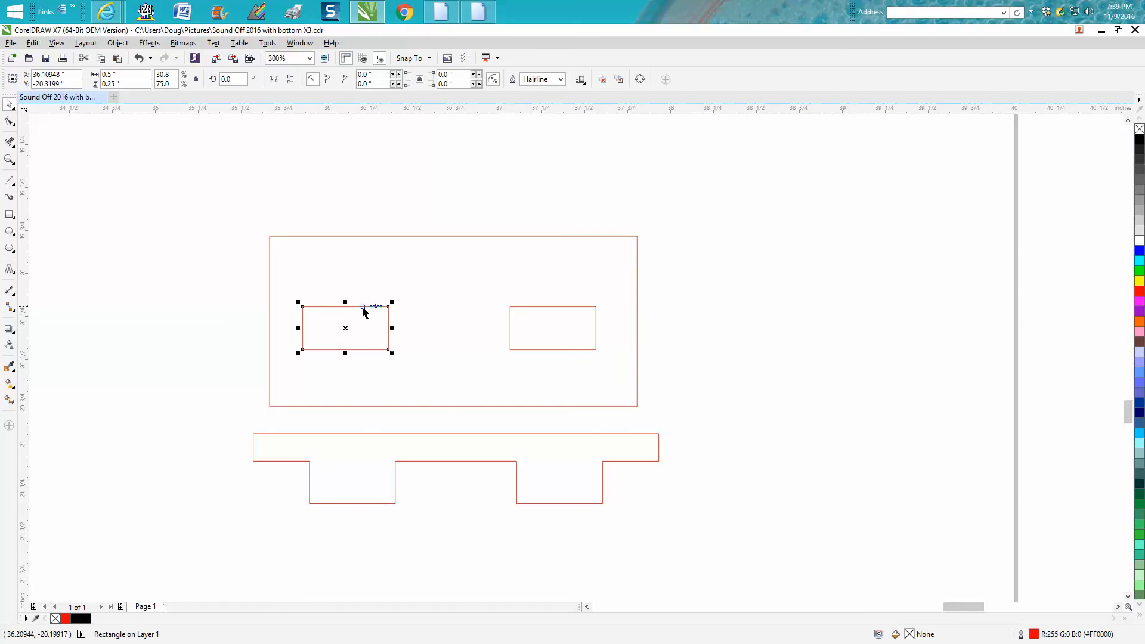
{"action": "double_click", "coordinate": [122, 79]}
{"action": "key", "text": "BackSpace"}
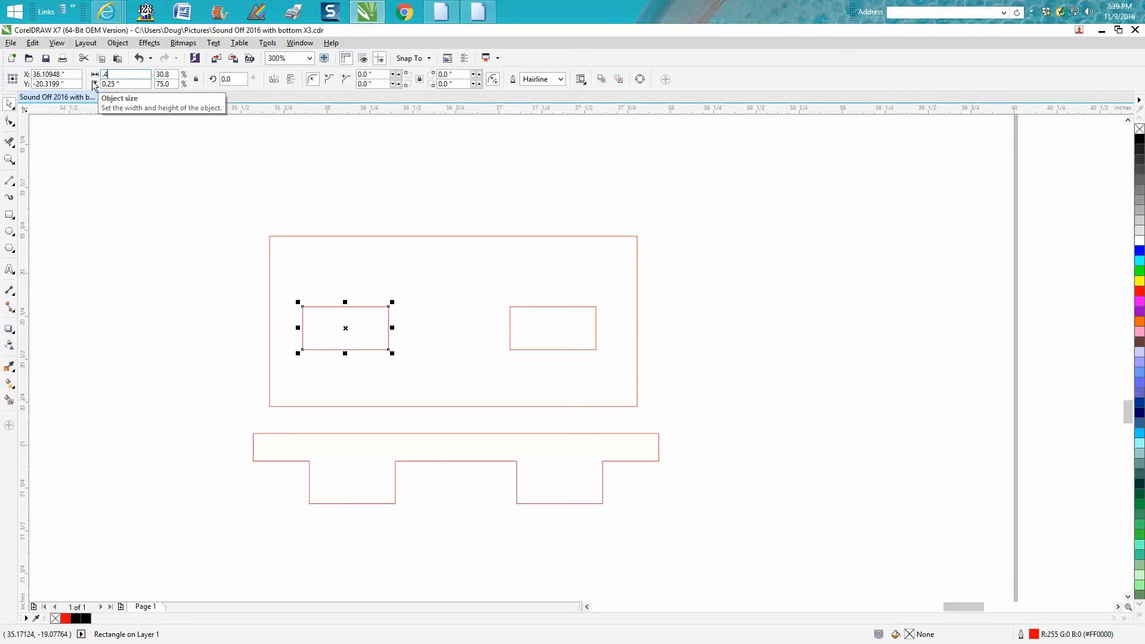
{"action": "type", "text": ".49"}
{"action": "key", "text": "Return"}
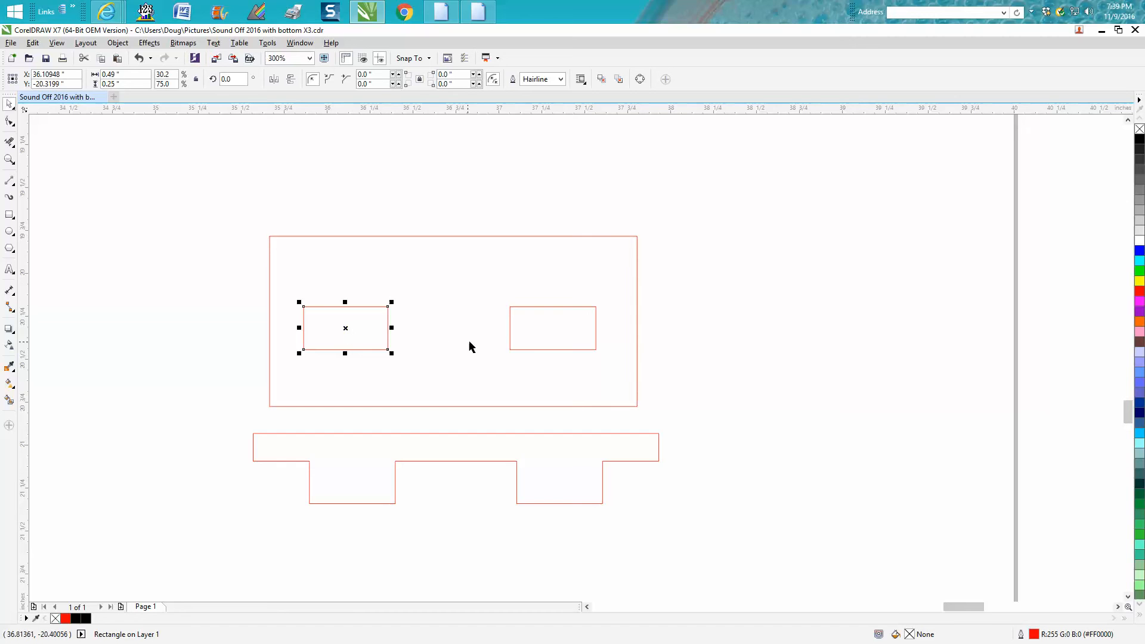
- Set the width of the test base's right slot to 0.49 inches
{"action": "left_click", "coordinate": [512, 346]}
{"action": "left_click", "coordinate": [511, 350]}
{"action": "left_click", "coordinate": [134, 72]}
{"action": "type", "text": ".49"}
{"action": "key", "text": "Return"}
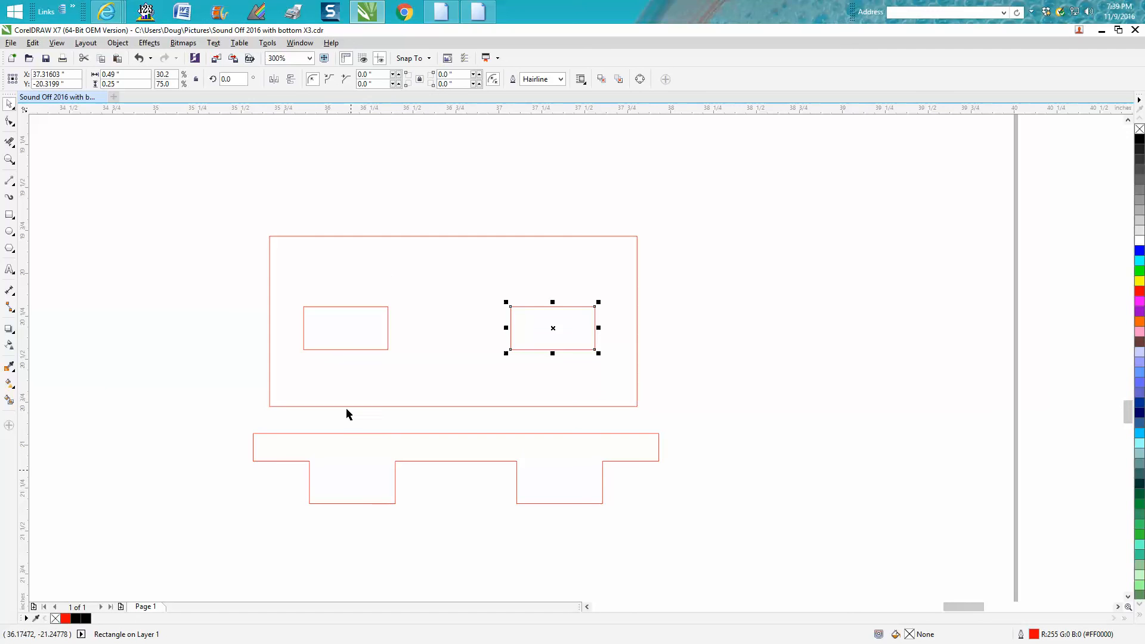
- Set the width of the test base's left slot to 0.51 inches
{"action": "left_click", "coordinate": [388, 327]}
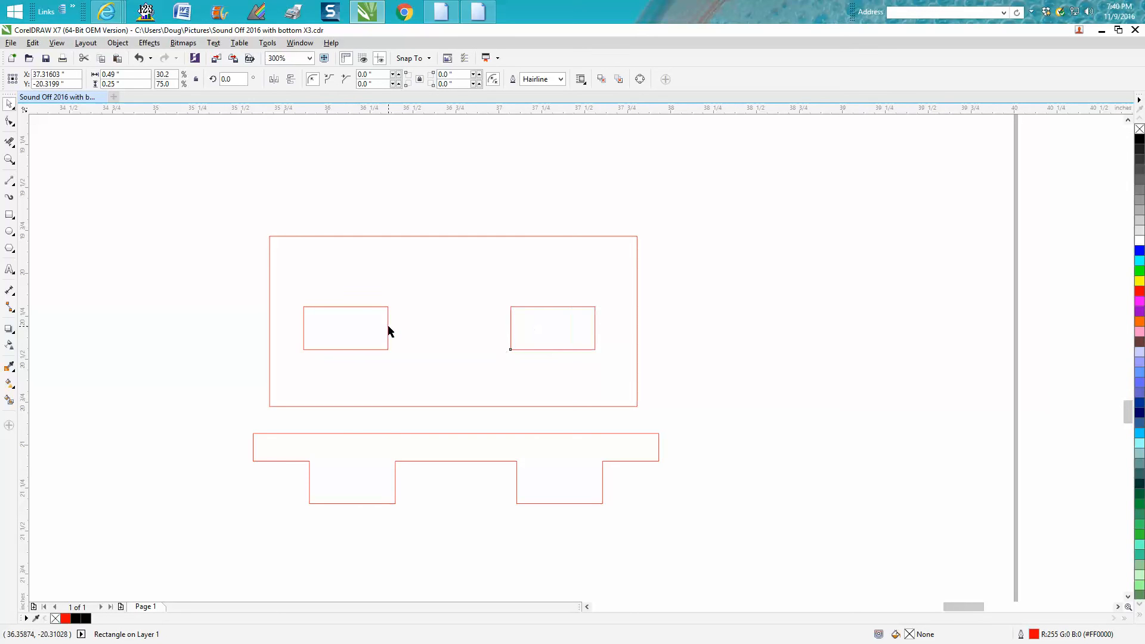
{"action": "left_click", "coordinate": [131, 77]}
{"action": "type", "text": ".51"}
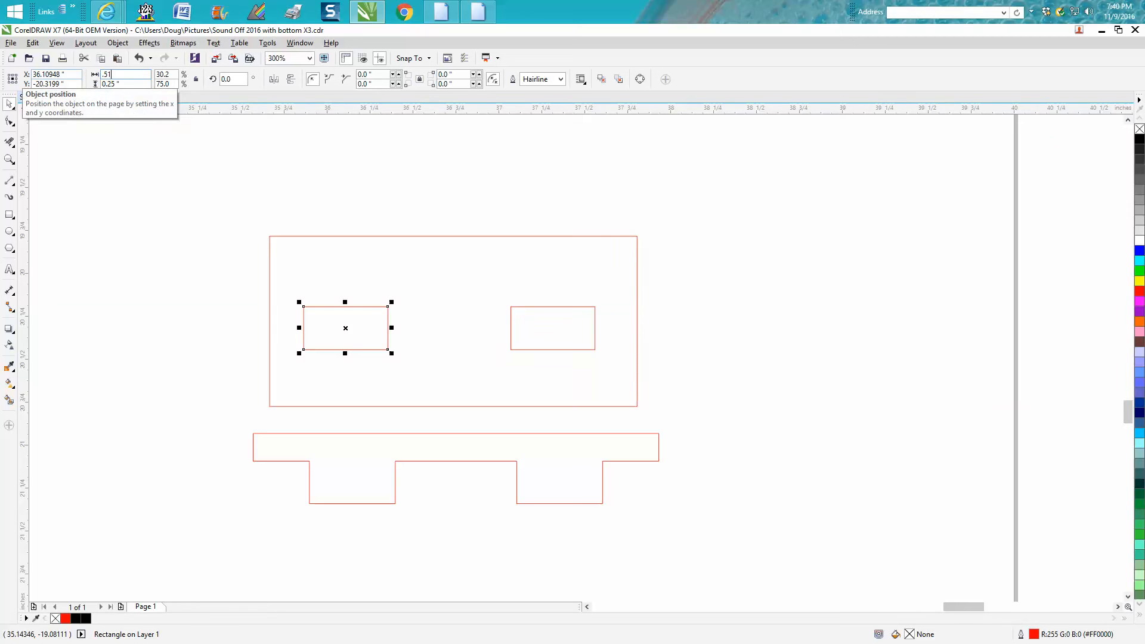
{"action": "key", "text": "Return"}
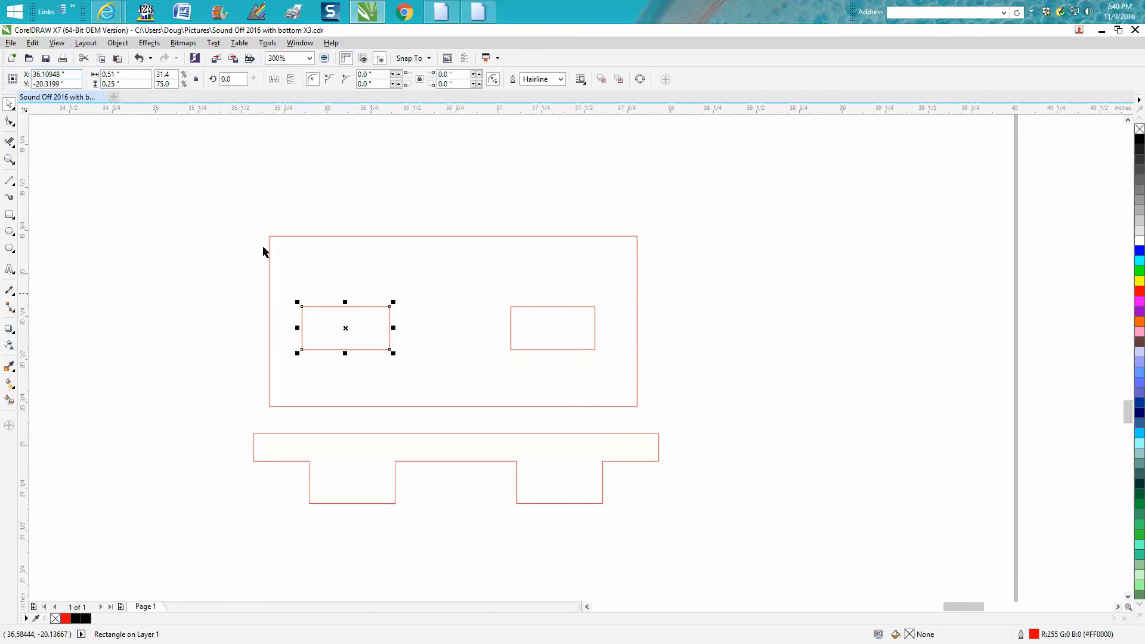
- Center both test base slots on the page so they overlap, and compare their widths up close
{"action": "scroll", "coordinate": [732, 368], "scroll_direction": "down", "scroll_amount": 3}
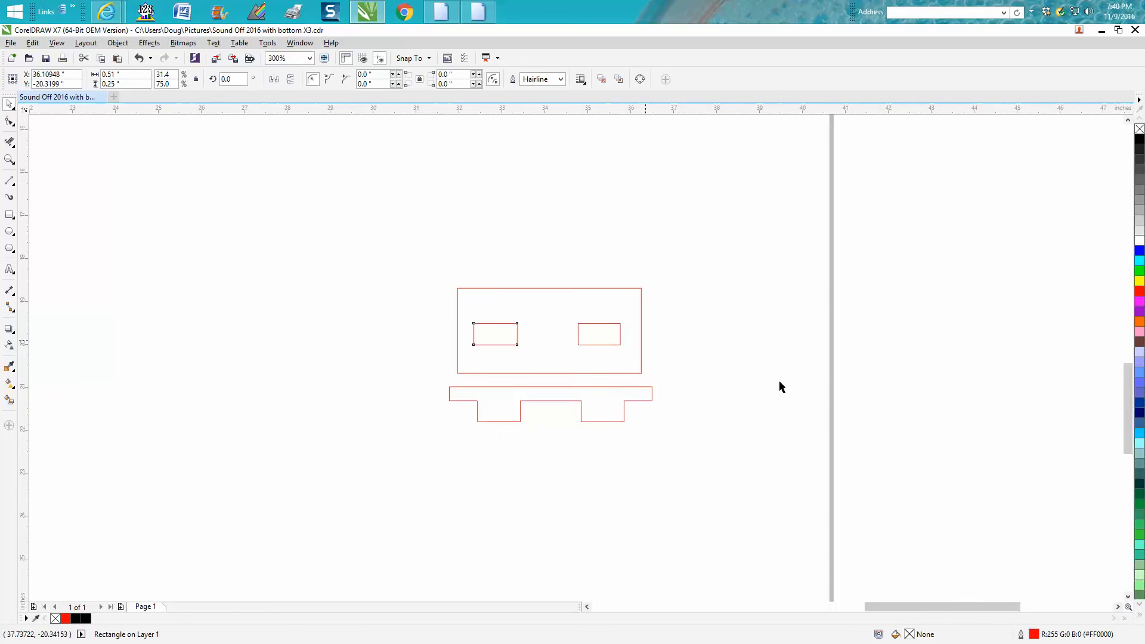
{"action": "scroll", "coordinate": [552, 384], "scroll_direction": "down", "scroll_amount": 3}
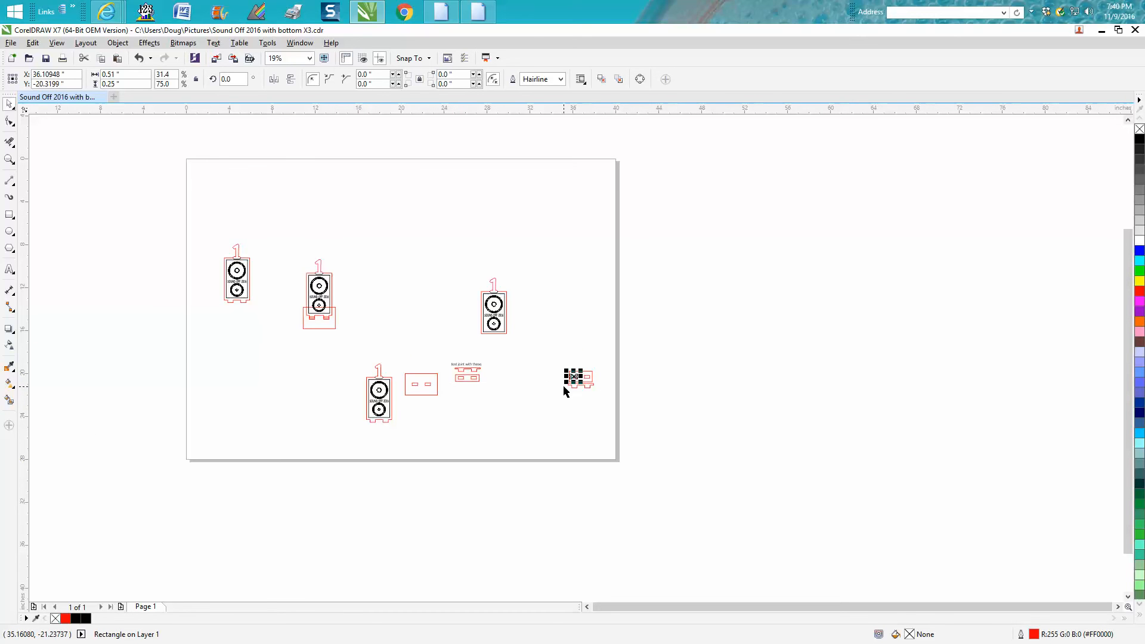
{"action": "key", "text": "p"}
{"action": "left_click", "coordinate": [587, 377]}
{"action": "key", "text": "p"}
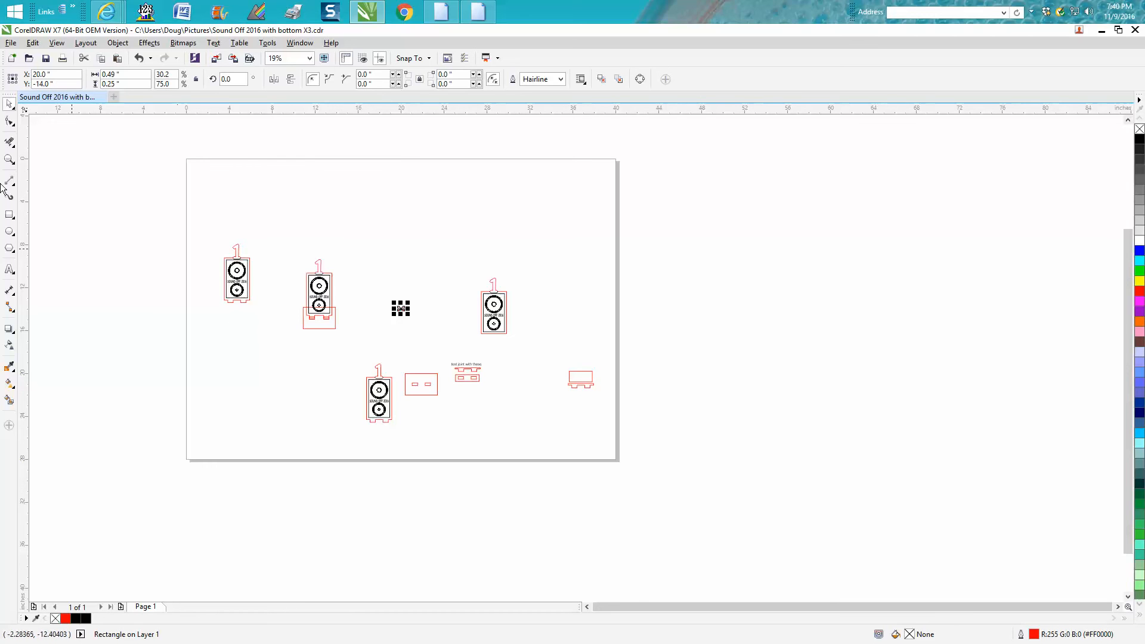
{"action": "left_click", "coordinate": [9, 159]}
{"action": "left_click_drag", "start_coordinate": [383, 285], "coordinate": [509, 410]}
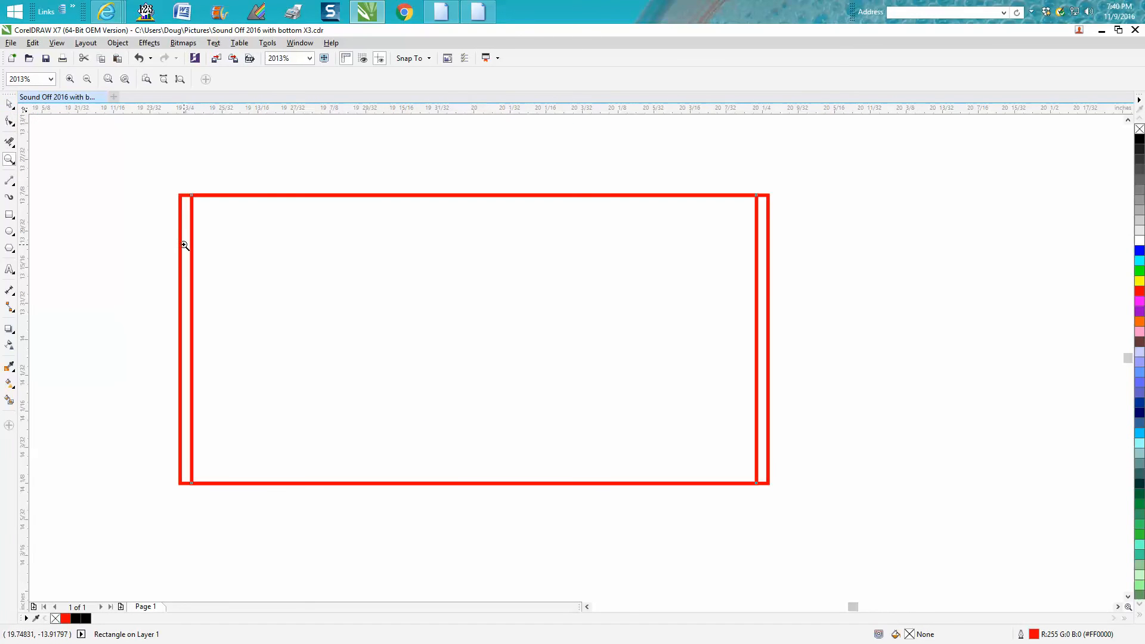
{"action": "scroll", "coordinate": [474, 237], "scroll_direction": "down", "scroll_amount": 5}
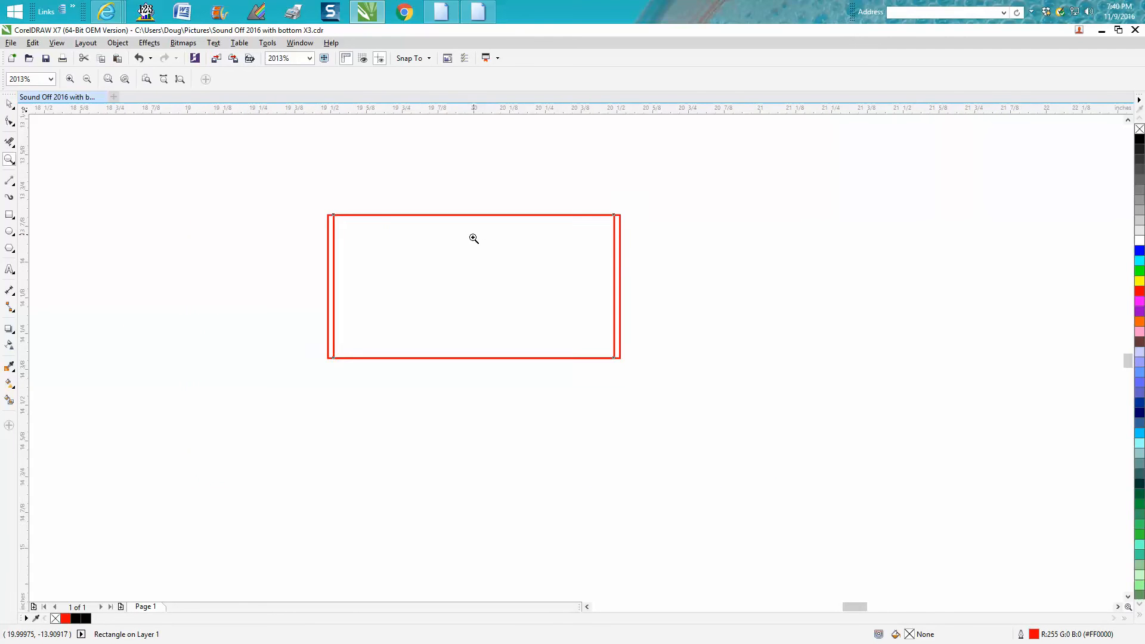